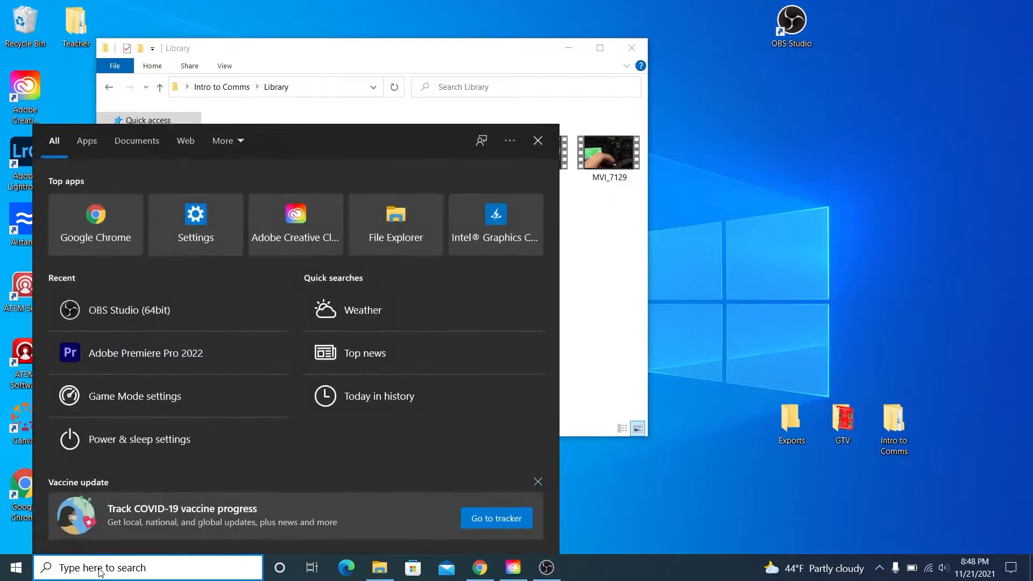
Launch Adobe Premiere Pro 2022 and start a new project named Library.
{"action": "type", "text": "prem"}
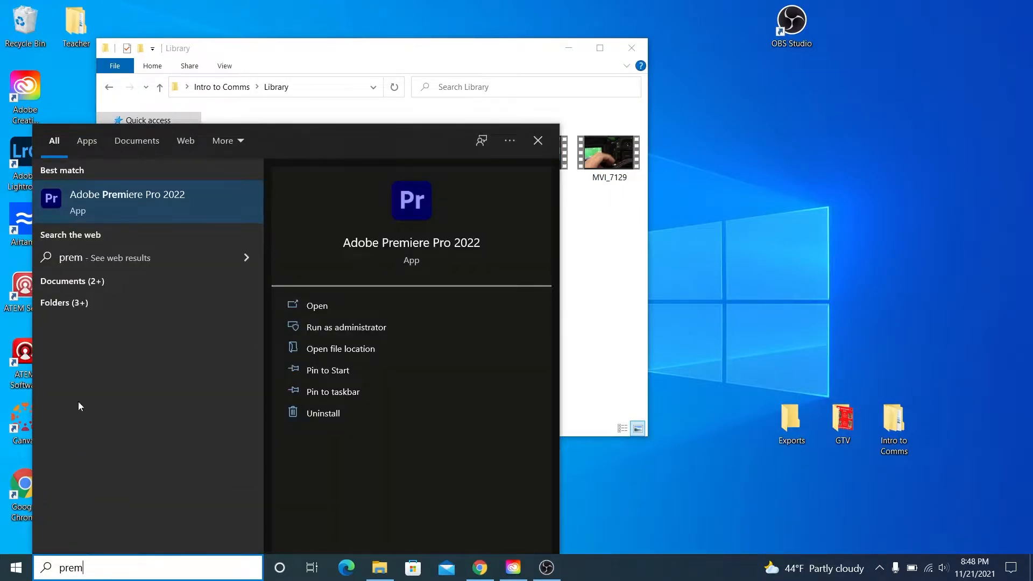
{"action": "left_click", "coordinate": [152, 209]}
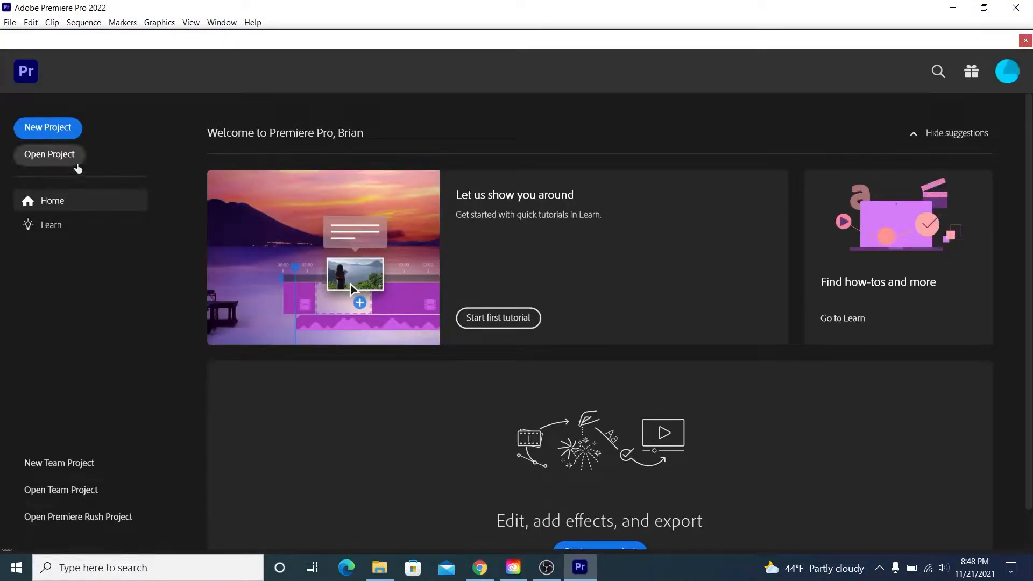
{"action": "left_click", "coordinate": [59, 129]}
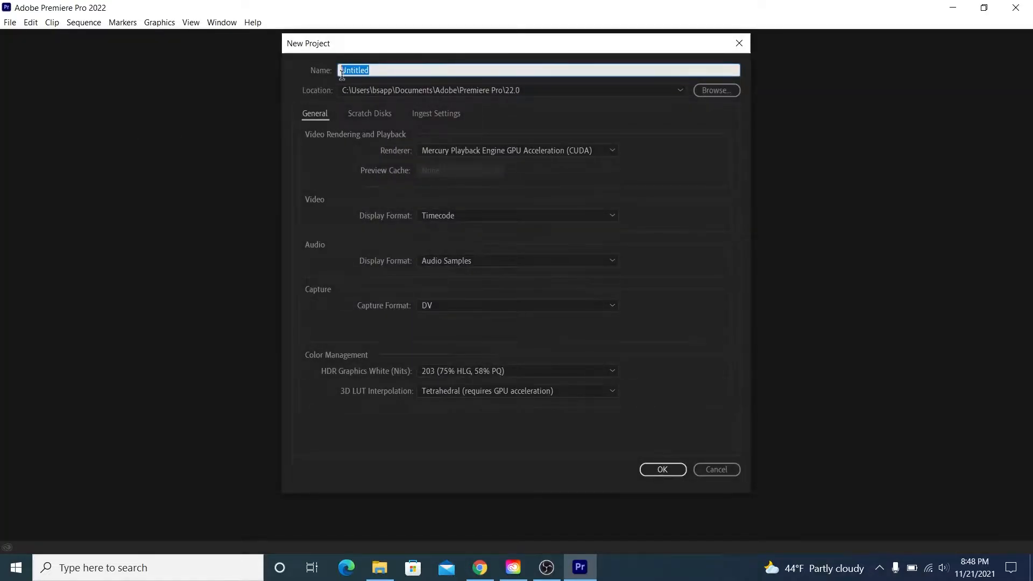
{"action": "type", "text": "Library"}
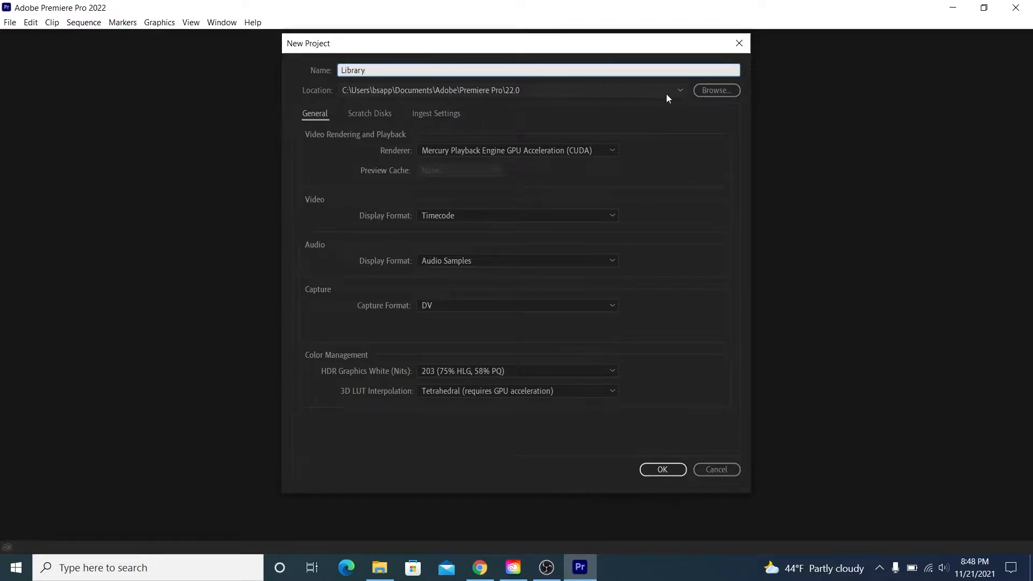
Set the project's location to the Library folder inside Intro to Comms on the Desktop and create the project.
{"action": "left_click", "coordinate": [704, 92]}
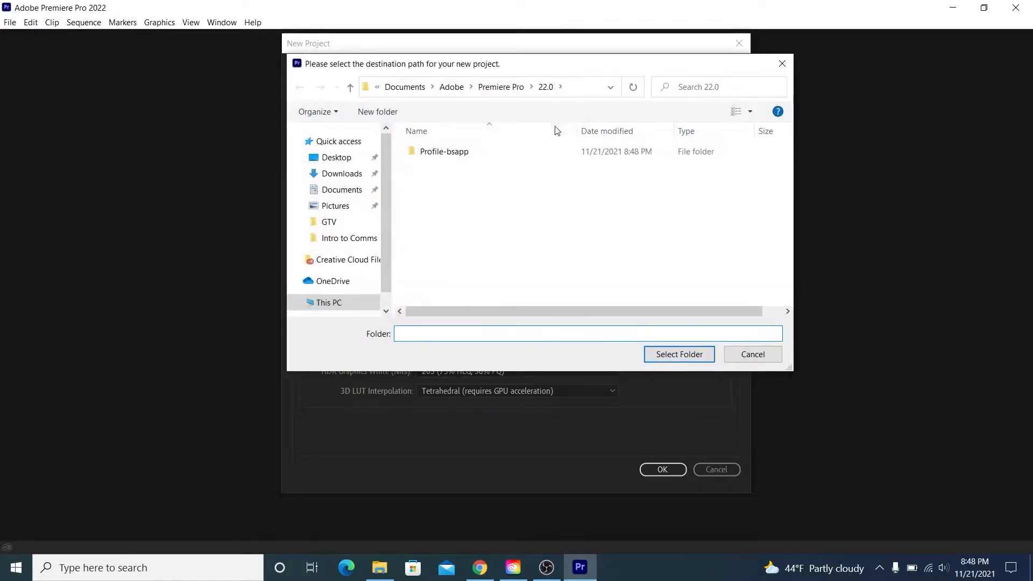
{"action": "left_click", "coordinate": [445, 151]}
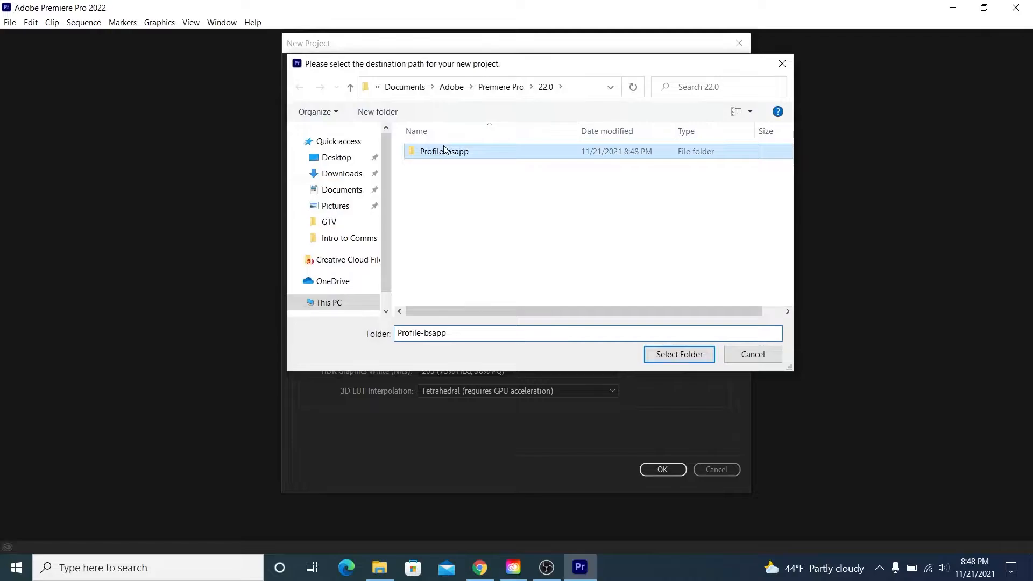
{"action": "left_click", "coordinate": [331, 161]}
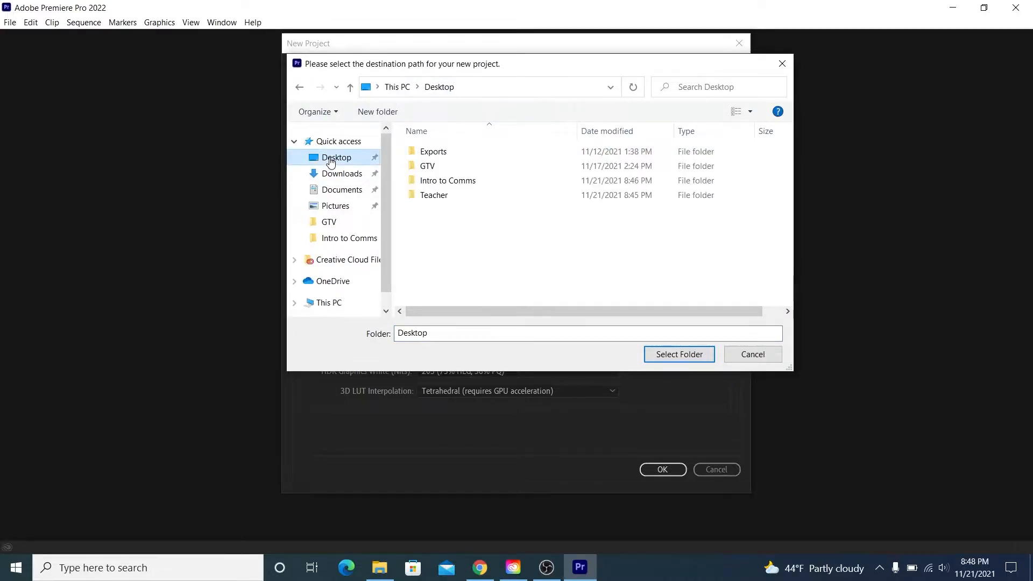
{"action": "left_click", "coordinate": [447, 181]}
{"action": "double_click", "coordinate": [450, 181]}
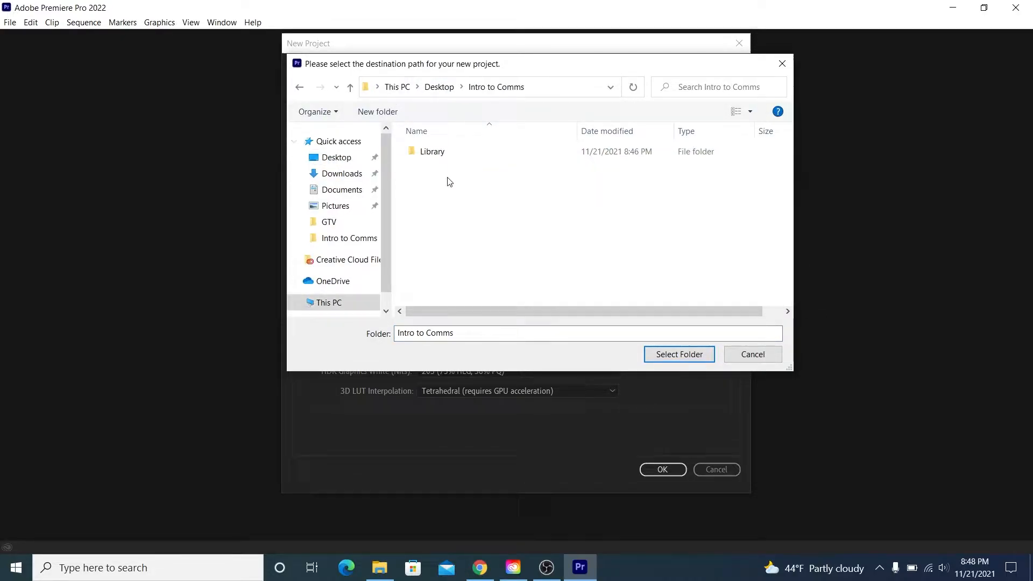
{"action": "double_click", "coordinate": [434, 153]}
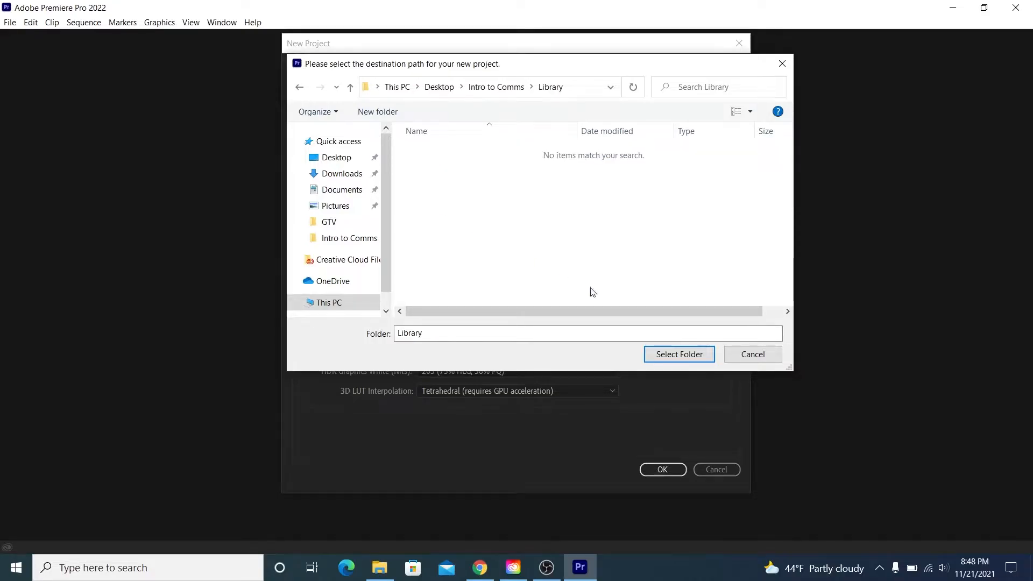
{"action": "left_click", "coordinate": [676, 356]}
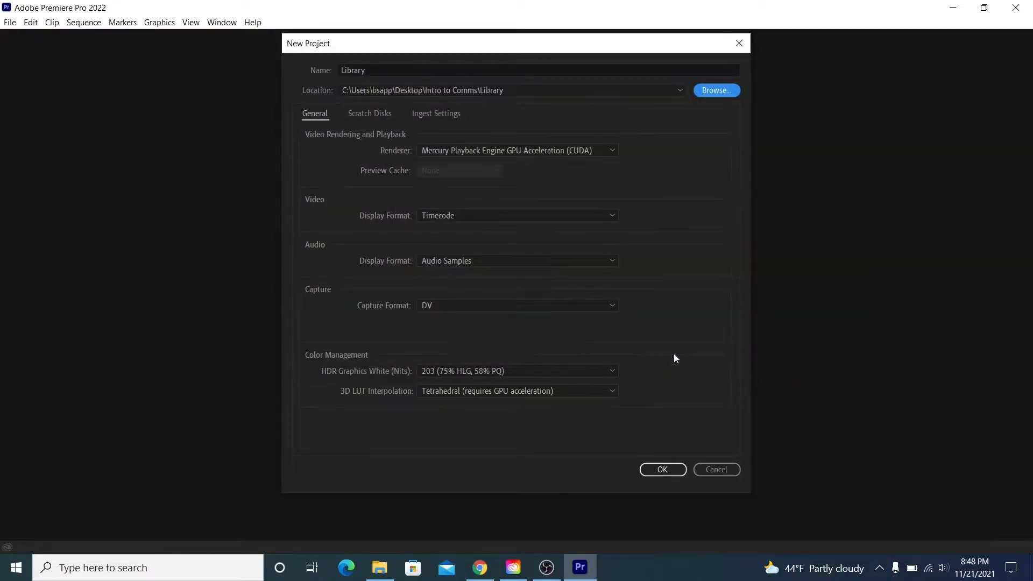
{"action": "left_click", "coordinate": [663, 470]}
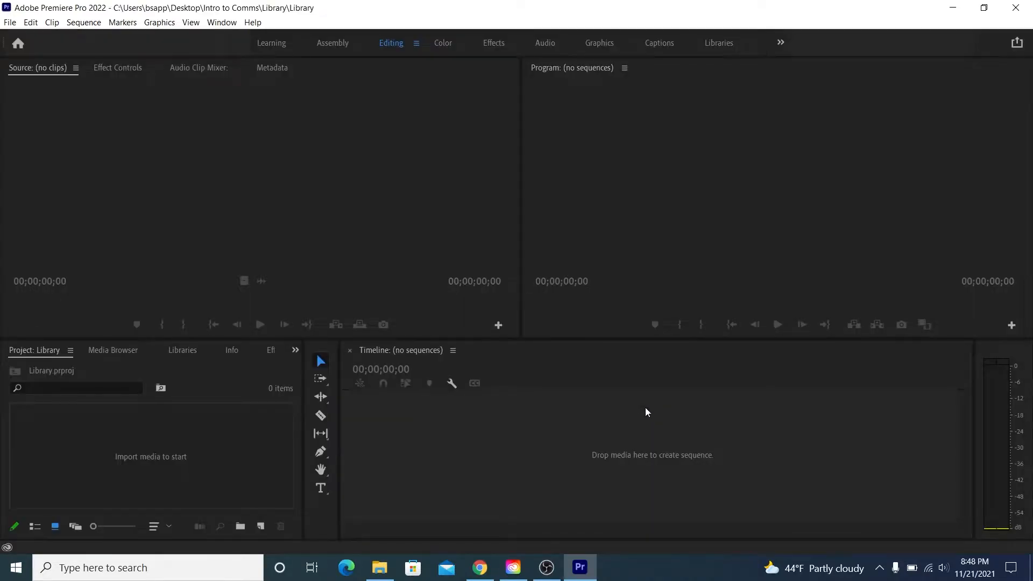
Import the six video clips MVI_7124 through MVI_7129 from the Library folder in File Explorer into the project.
{"action": "left_click", "coordinate": [256, 465]}
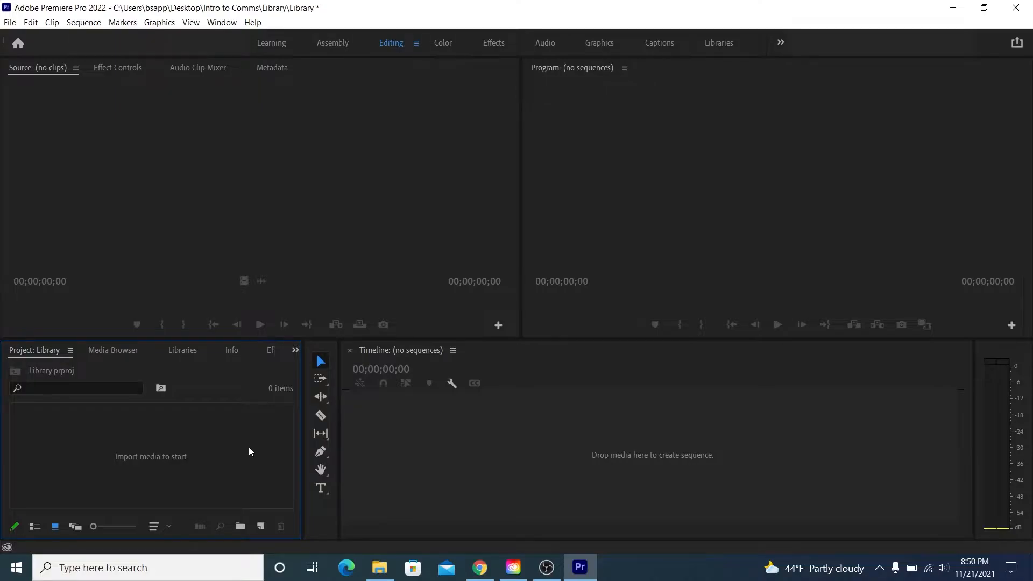
{"action": "left_click", "coordinate": [382, 576]}
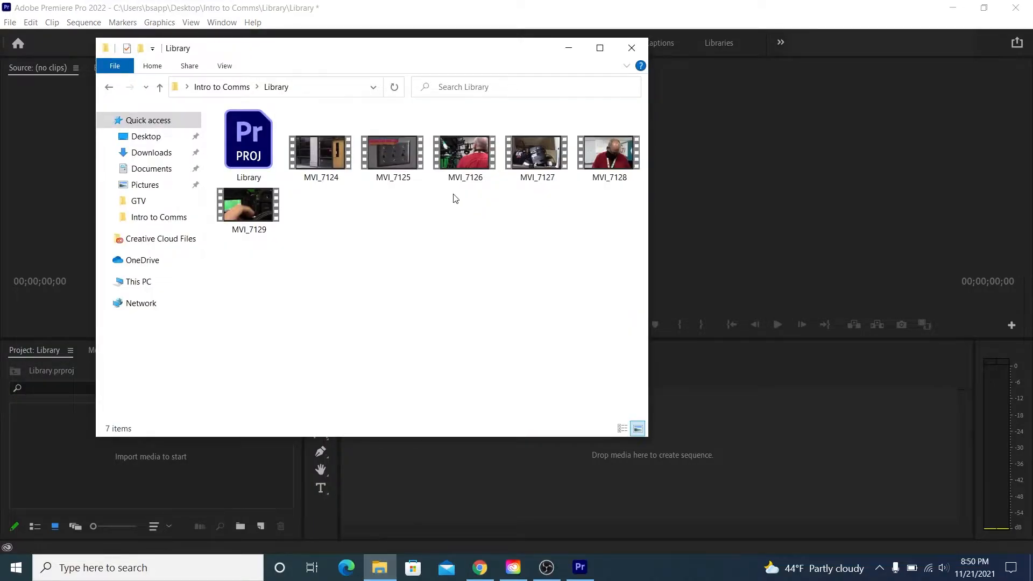
{"action": "left_click", "coordinate": [323, 153]}
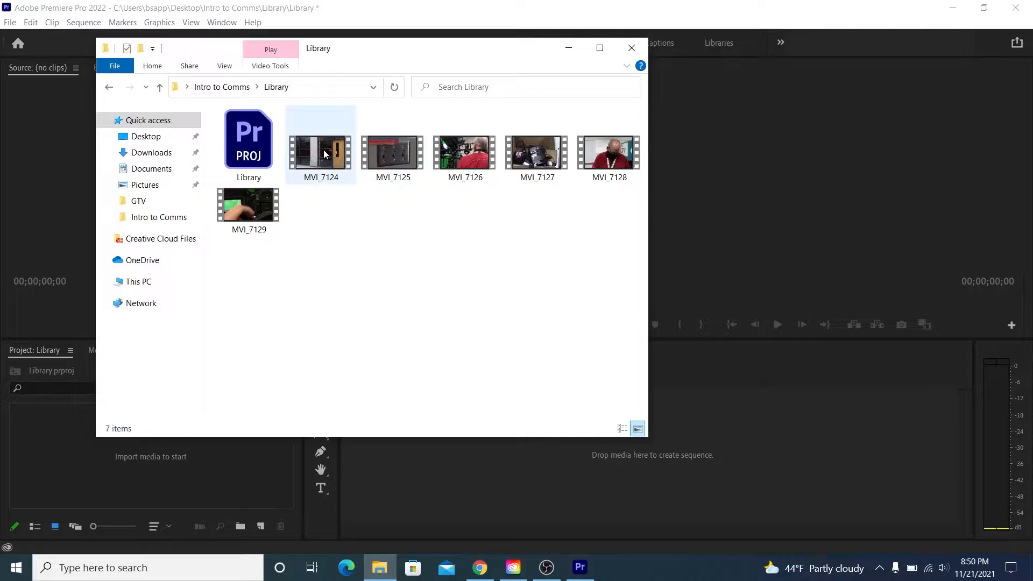
{"action": "left_click", "coordinate": [267, 203], "text": "shift"}
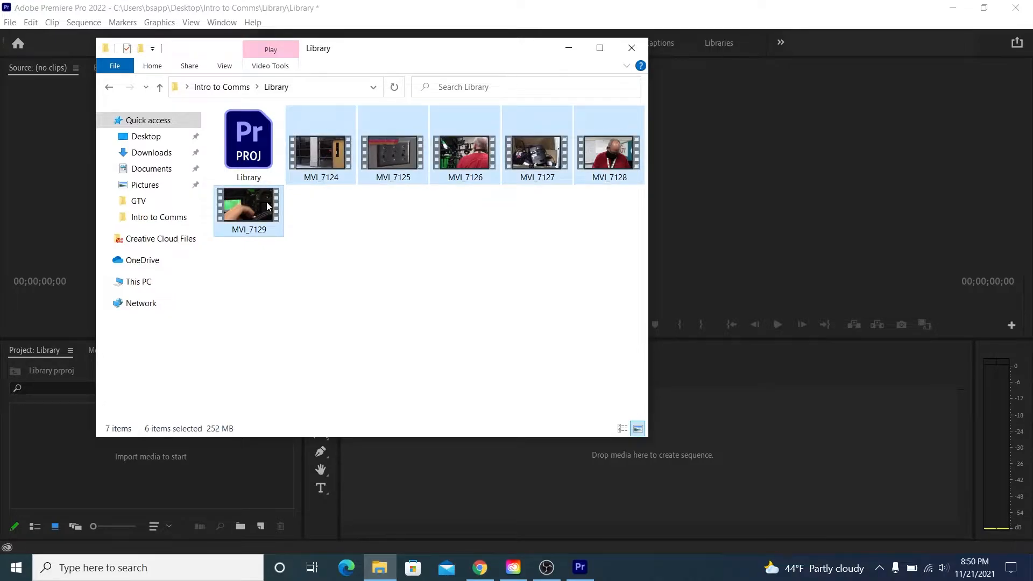
{"action": "left_click_drag", "start_coordinate": [266, 202], "coordinate": [148, 476]}
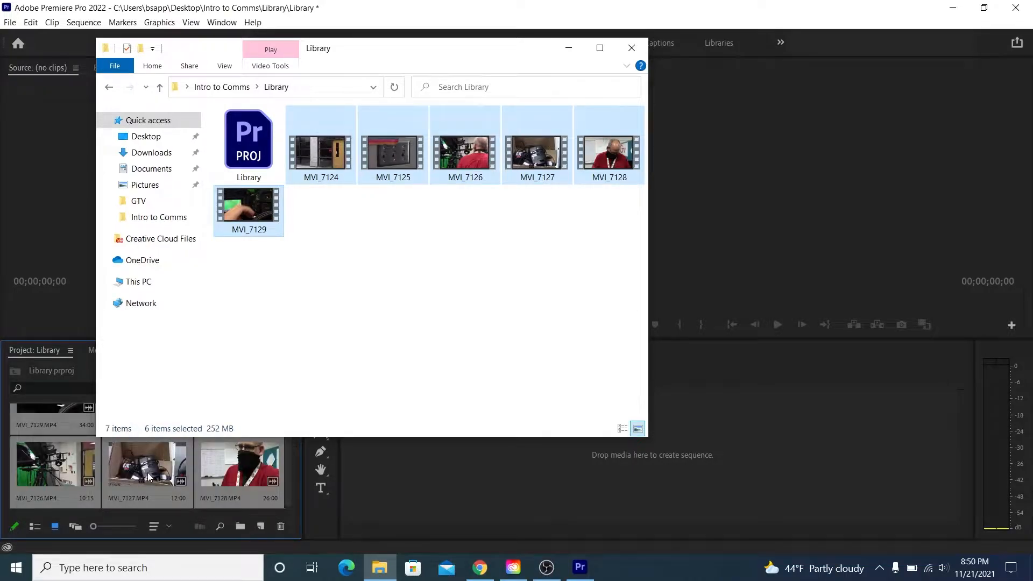
{"action": "left_click", "coordinate": [148, 473]}
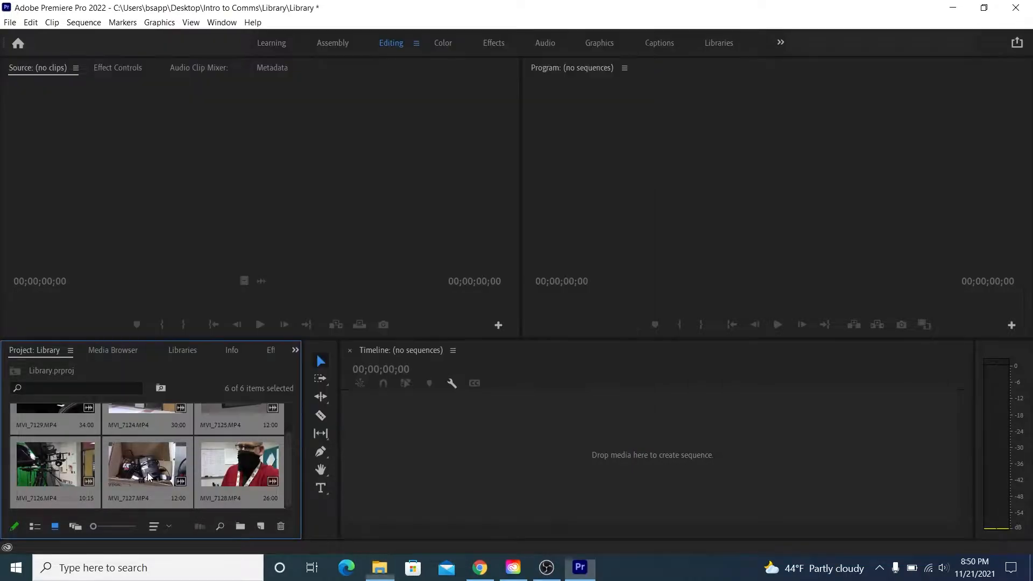
Create a sequence from the MVI_7124.MP4 clip and enlarge its Audio 1 track so the waveform is taller.
{"action": "left_click", "coordinate": [54, 412]}
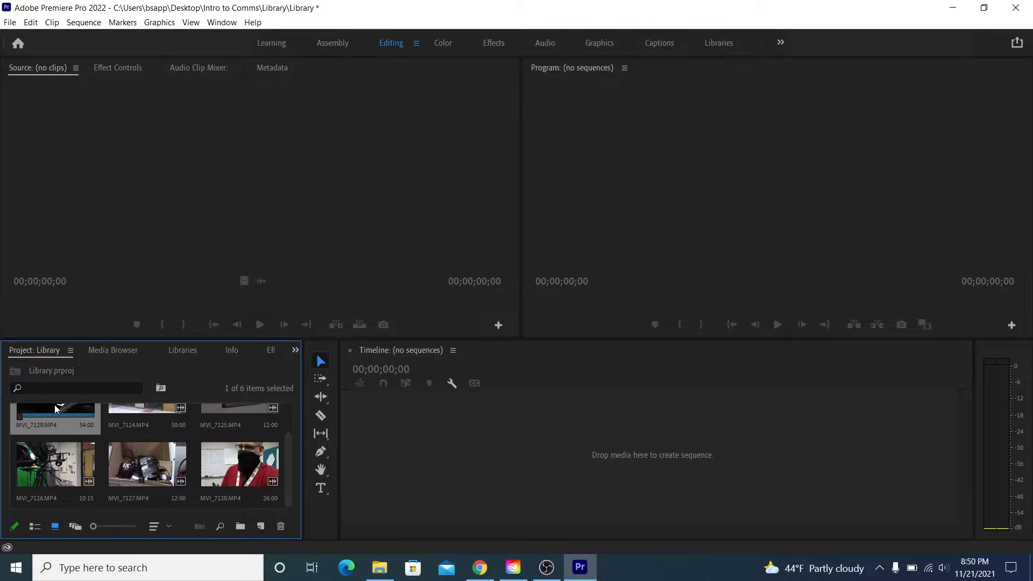
{"action": "scroll", "coordinate": [54, 407], "scroll_direction": "up", "scroll_amount": 1}
{"action": "scroll", "coordinate": [56, 415], "scroll_direction": "down", "scroll_amount": 1}
{"action": "scroll", "coordinate": [66, 487], "scroll_direction": "up", "scroll_amount": 1}
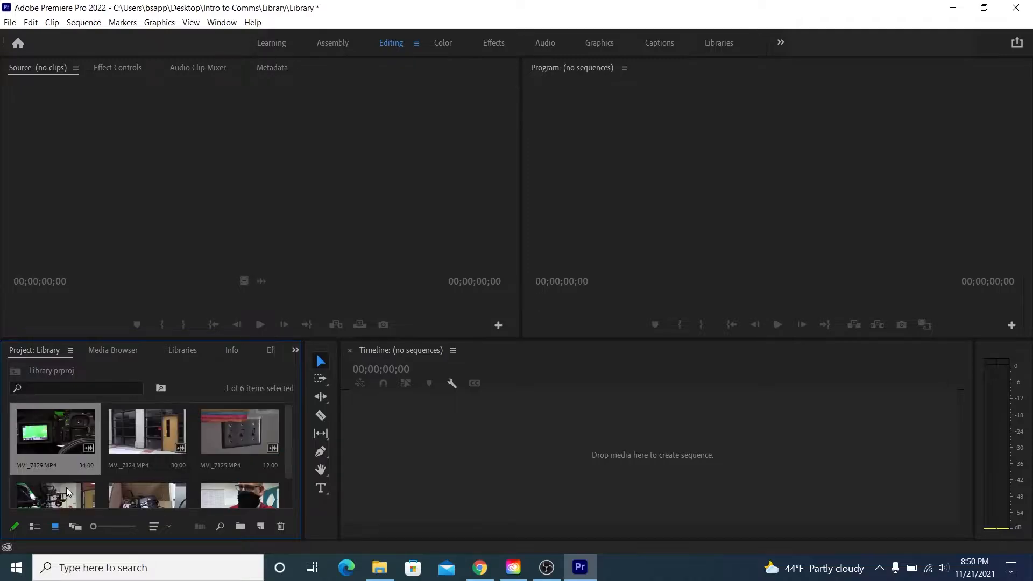
{"action": "left_click_drag", "start_coordinate": [151, 432], "coordinate": [386, 460]}
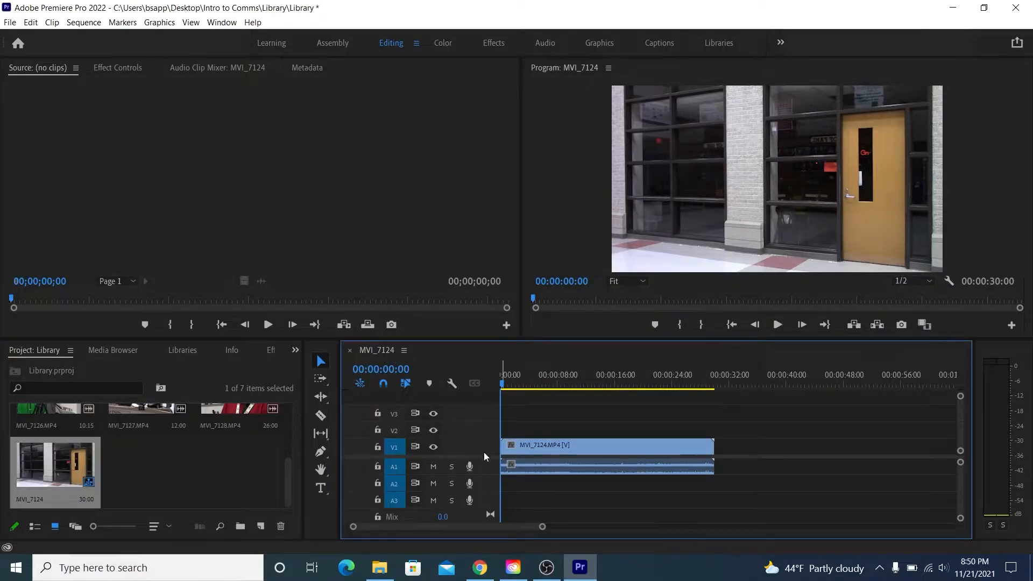
{"action": "left_click_drag", "start_coordinate": [484, 456], "coordinate": [489, 477]}
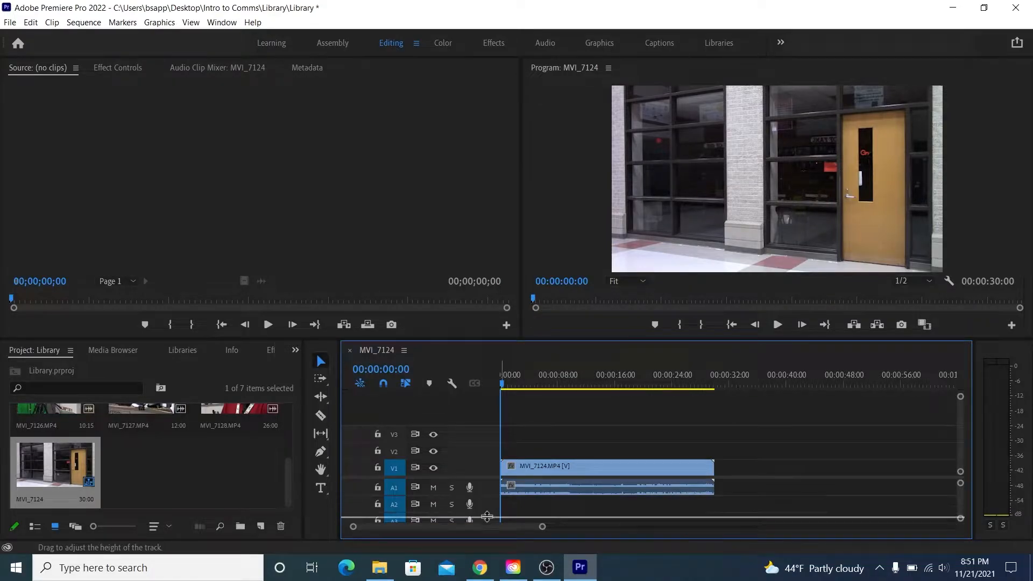
{"action": "left_click_drag", "start_coordinate": [487, 496], "coordinate": [487, 517]}
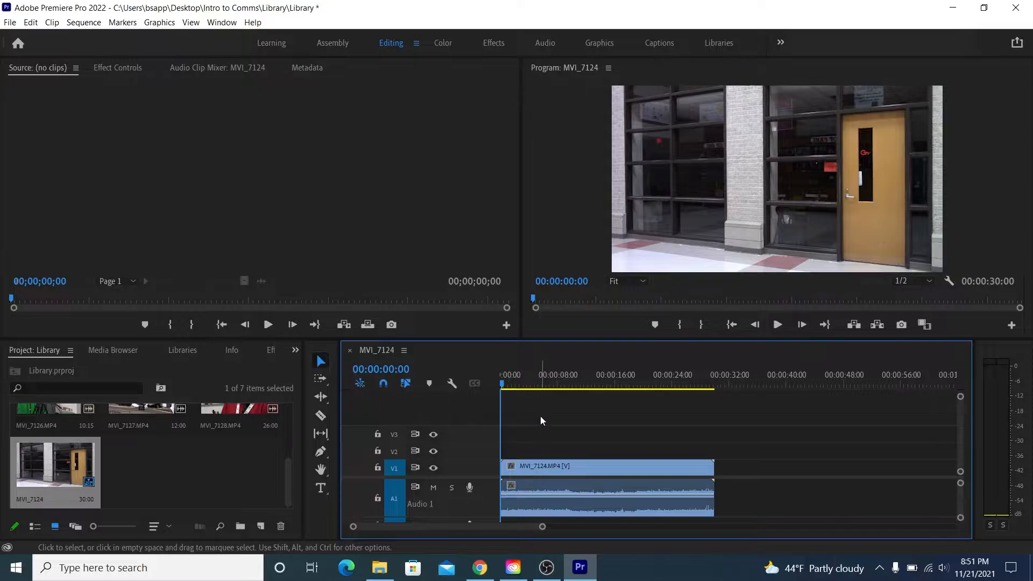
Append MVI_7125, MVI_7126, MVI_7127, MVI_7128 and MVI_7129 in order, end to end after MVI_7124 on V1.
{"action": "left_click_drag", "start_coordinate": [287, 464], "coordinate": [286, 430]}
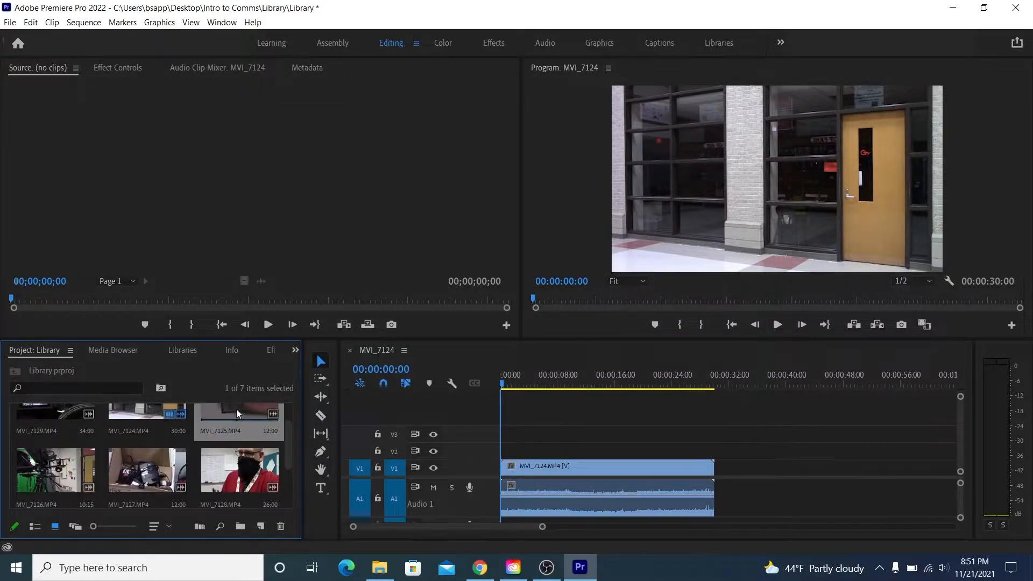
{"action": "left_click_drag", "start_coordinate": [237, 409], "coordinate": [718, 495]}
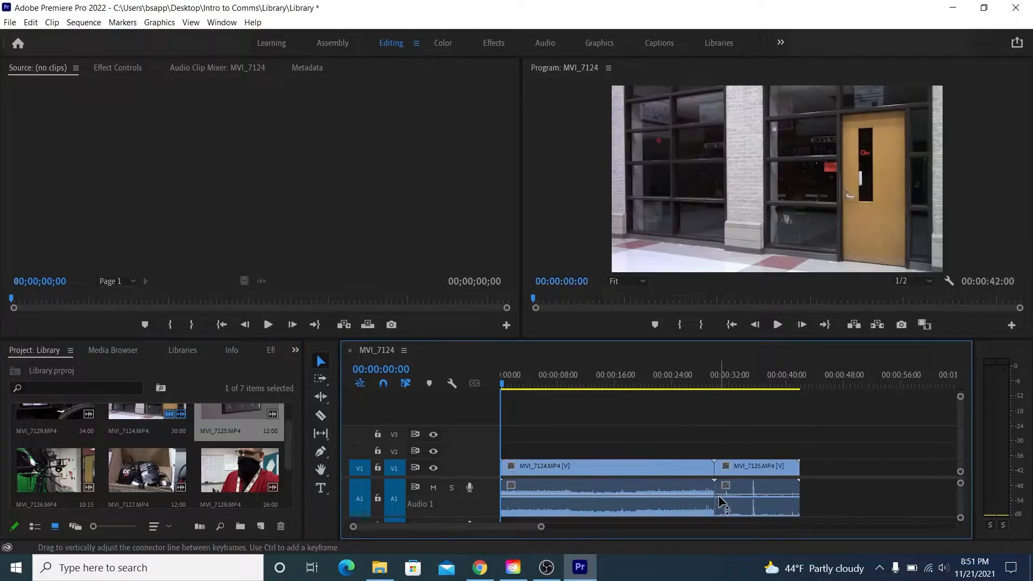
{"action": "left_click", "coordinate": [51, 474]}
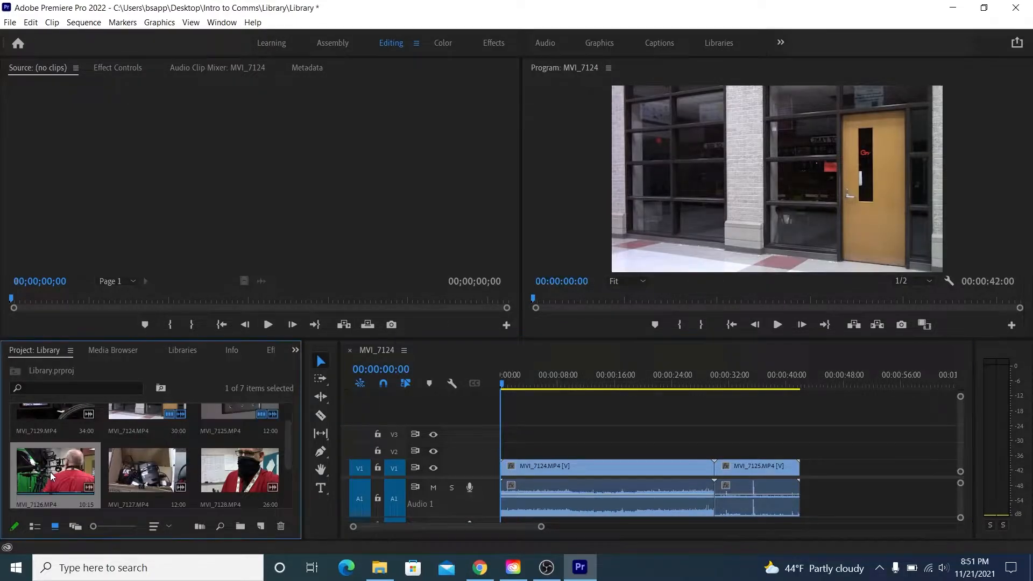
{"action": "left_click_drag", "start_coordinate": [50, 473], "coordinate": [804, 473]}
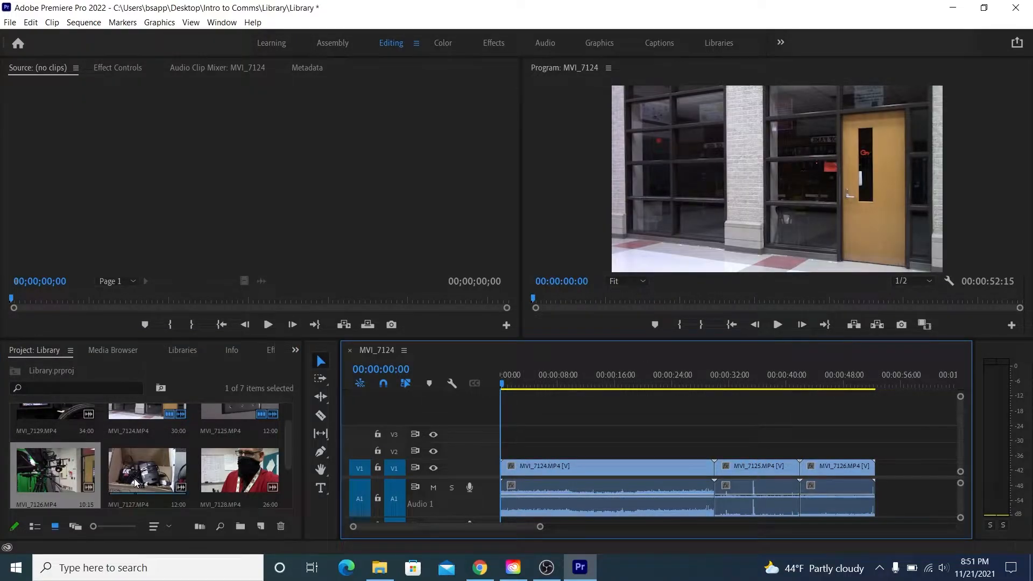
{"action": "left_click_drag", "start_coordinate": [133, 479], "coordinate": [891, 466]}
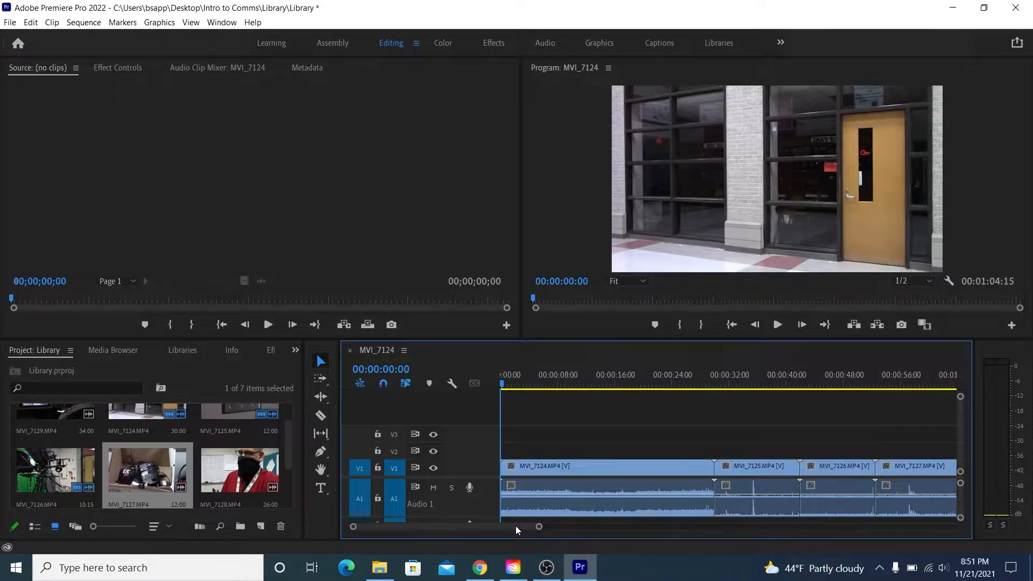
{"action": "left_click_drag", "start_coordinate": [516, 525], "coordinate": [553, 528]}
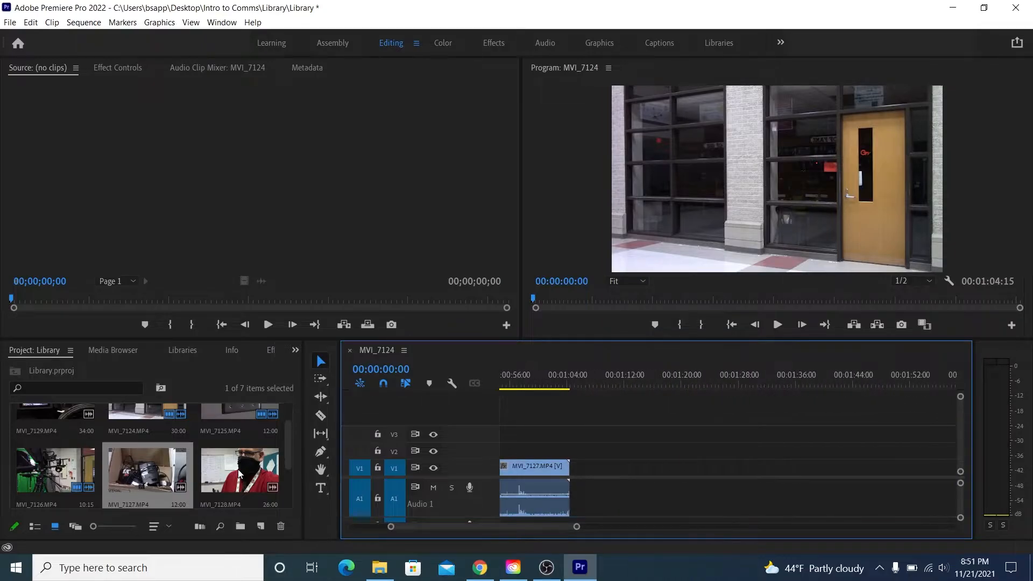
{"action": "left_click_drag", "start_coordinate": [238, 469], "coordinate": [570, 466]}
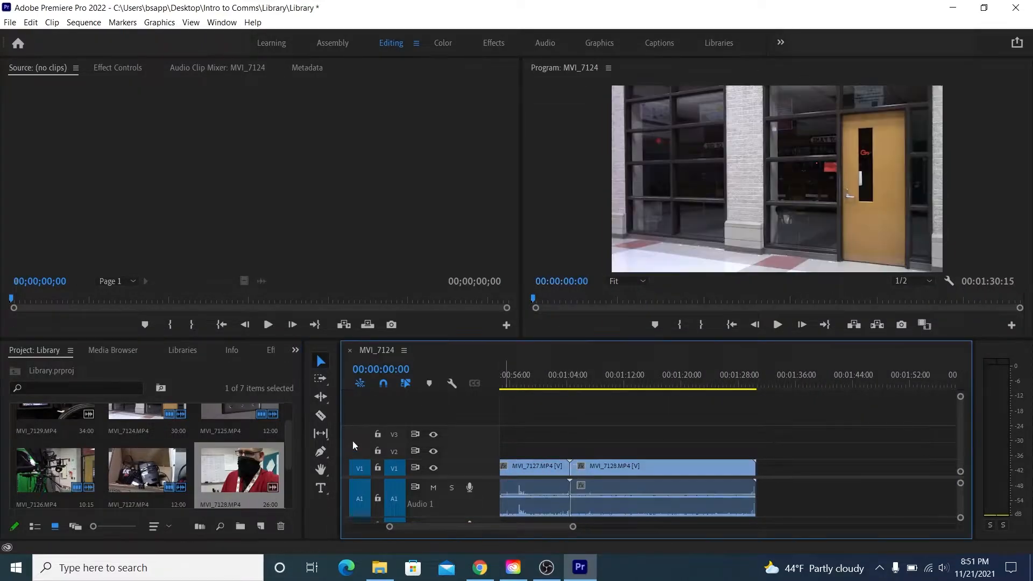
{"action": "left_click_drag", "start_coordinate": [288, 434], "coordinate": [299, 415]}
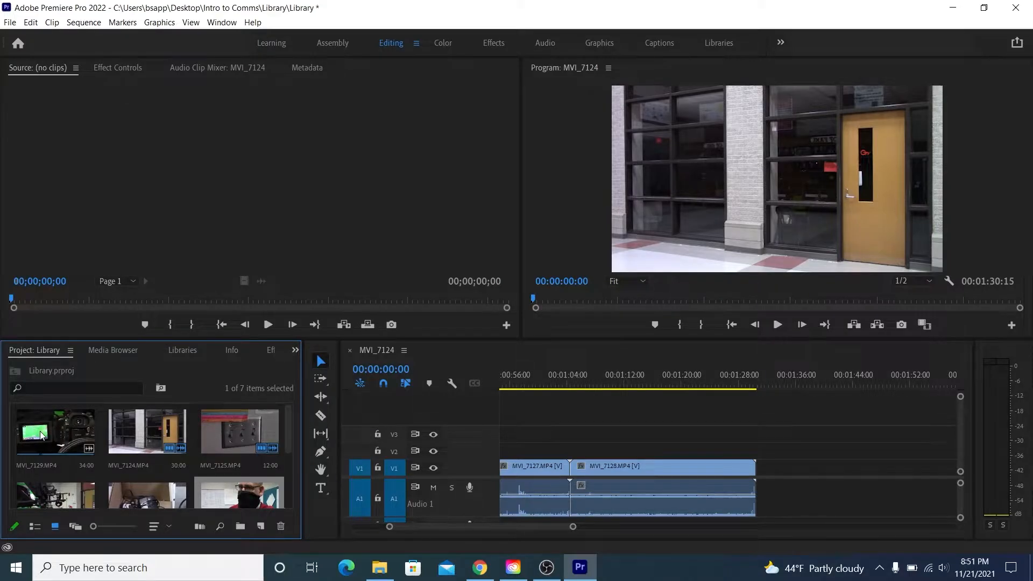
{"action": "left_click_drag", "start_coordinate": [38, 431], "coordinate": [764, 475]}
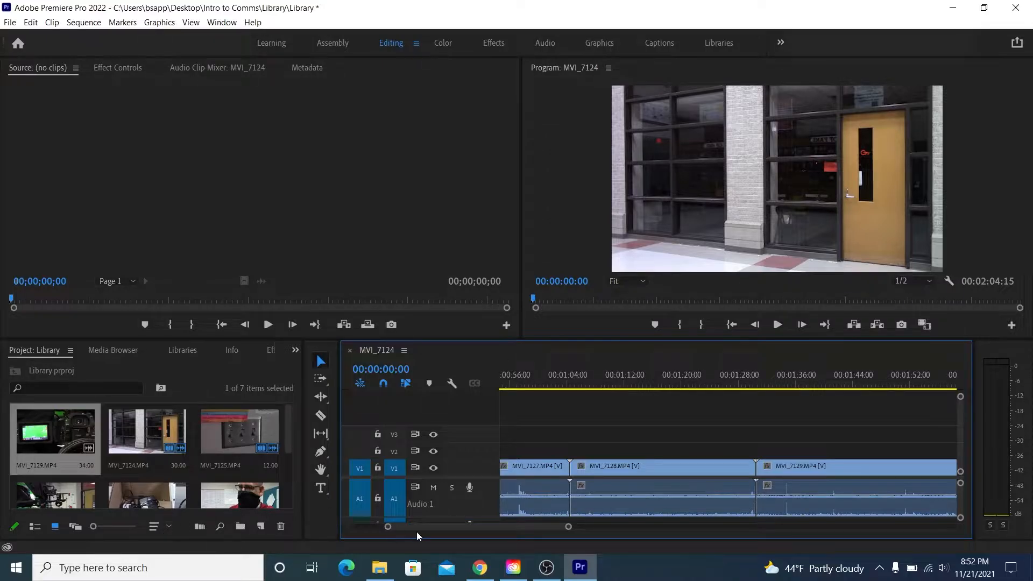
Trim the beginning of MVI_7124 up to 00:00:13:14 and move the shortened clip back to the start of the sequence.
{"action": "left_click_drag", "start_coordinate": [413, 525], "coordinate": [367, 530]}
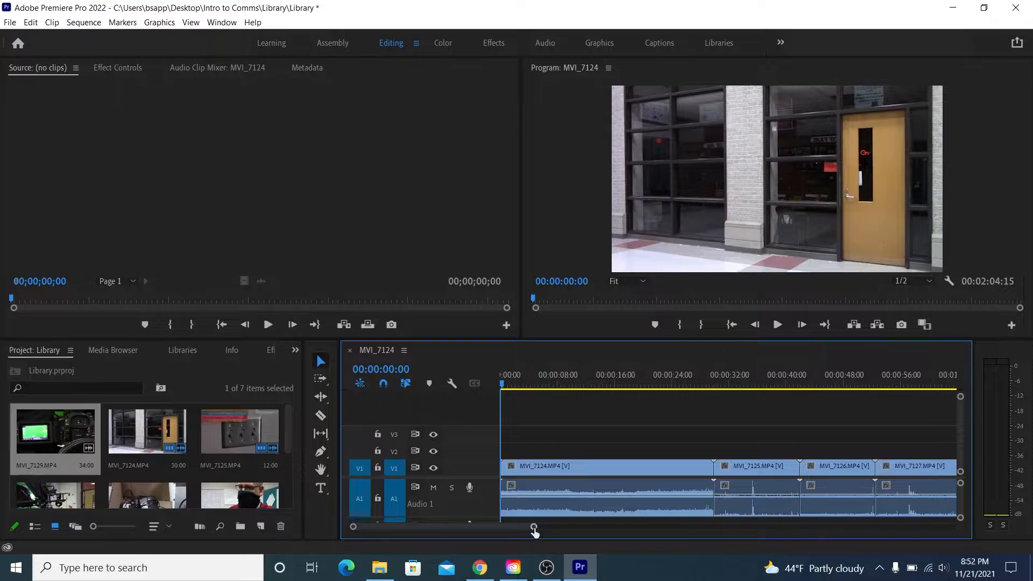
{"action": "left_click_drag", "start_coordinate": [534, 530], "coordinate": [595, 536]}
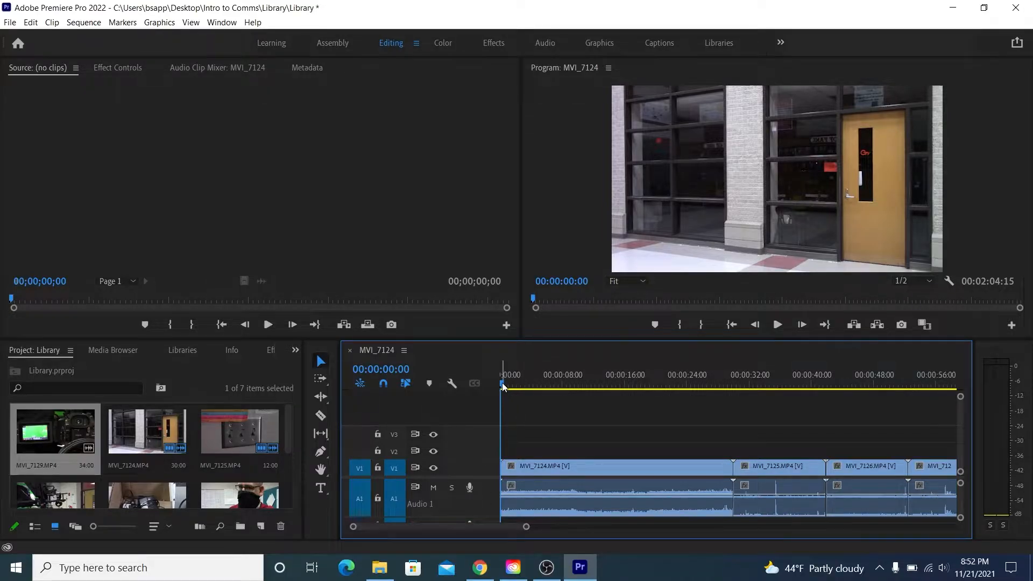
{"action": "left_click_drag", "start_coordinate": [504, 387], "coordinate": [607, 386]}
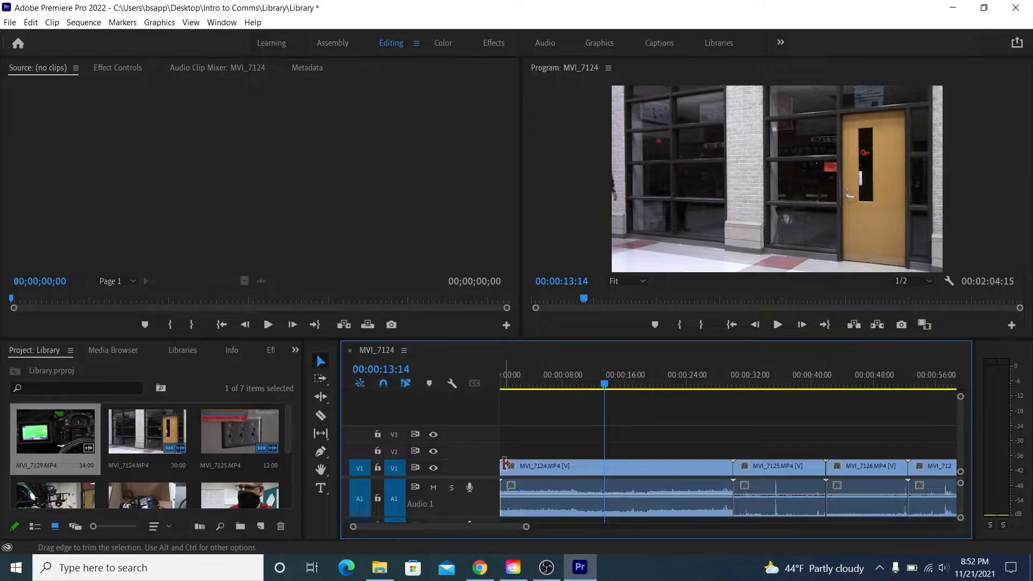
{"action": "left_click_drag", "start_coordinate": [504, 467], "coordinate": [555, 475]}
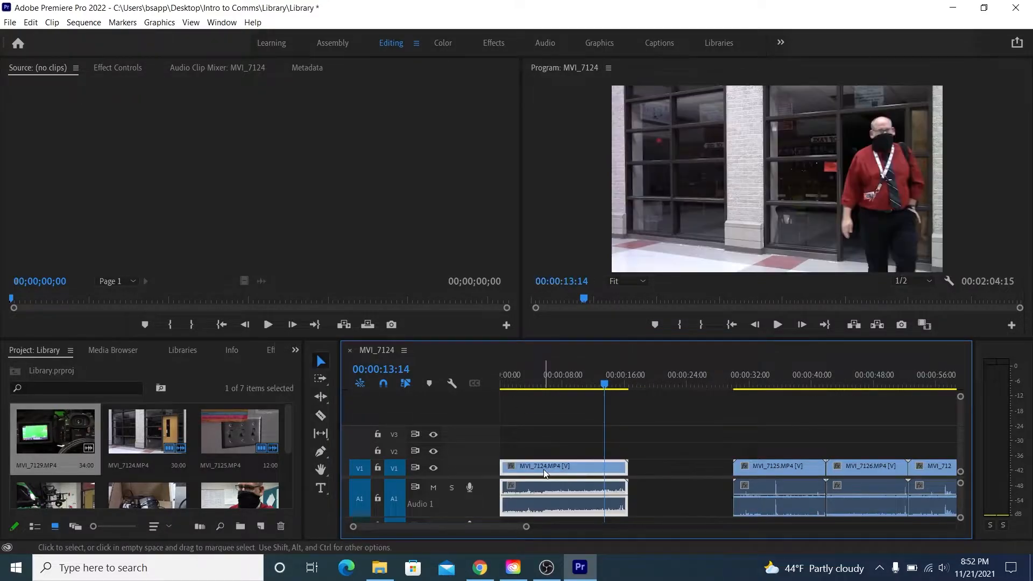
Find the moment after the man has entered through the door in MVI_7124 and trim the clip's end to 00:00:05:16.
{"action": "left_click", "coordinate": [525, 383]}
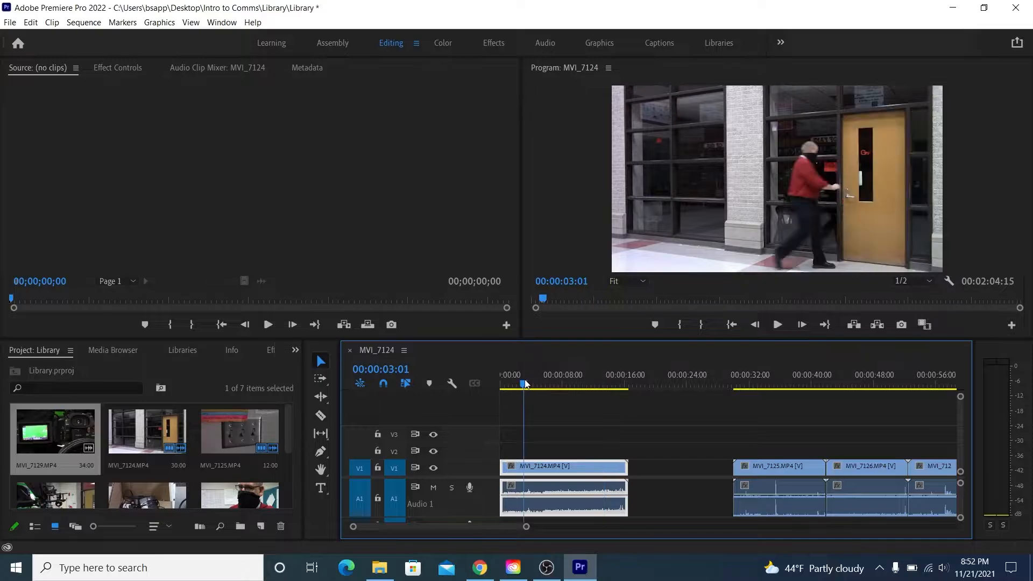
{"action": "left_click_drag", "start_coordinate": [525, 383], "coordinate": [544, 385]}
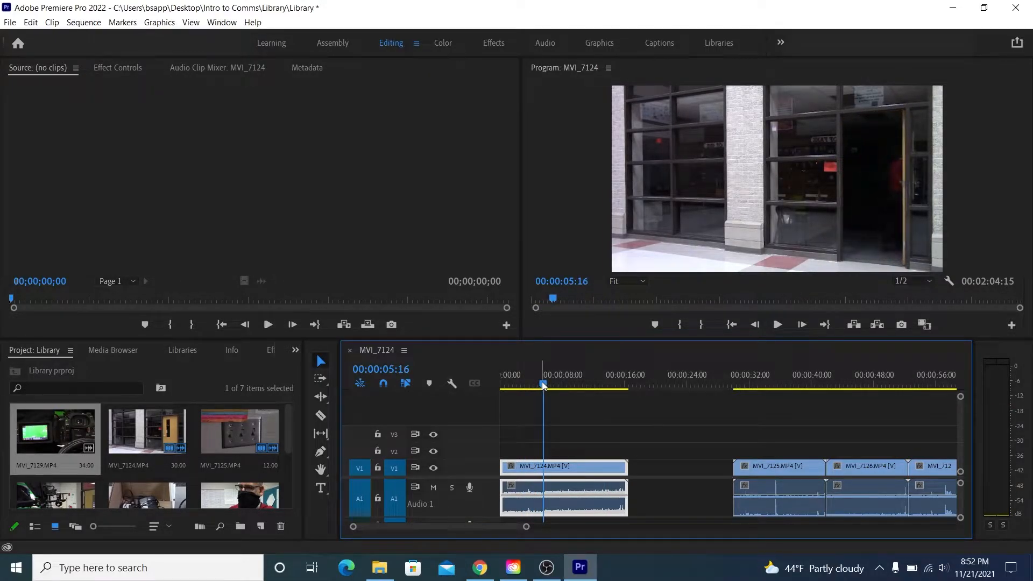
{"action": "left_click_drag", "start_coordinate": [626, 469], "coordinate": [543, 469]}
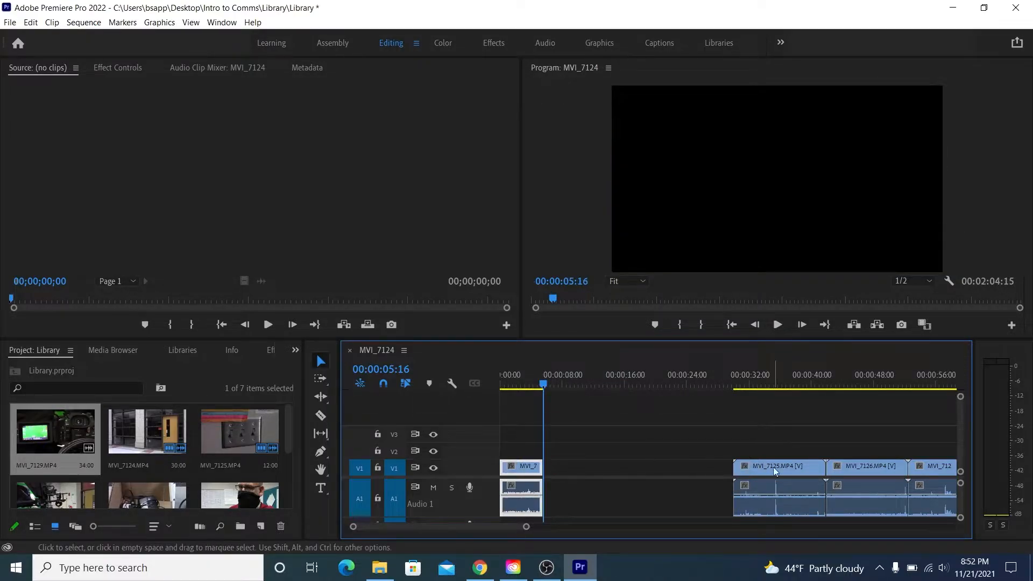
Move MVI_7125 directly after MVI_7124 and trim both its ends to a short light-switch shot, leaving no gap between the clips.
{"action": "left_click_drag", "start_coordinate": [782, 469], "coordinate": [590, 472]}
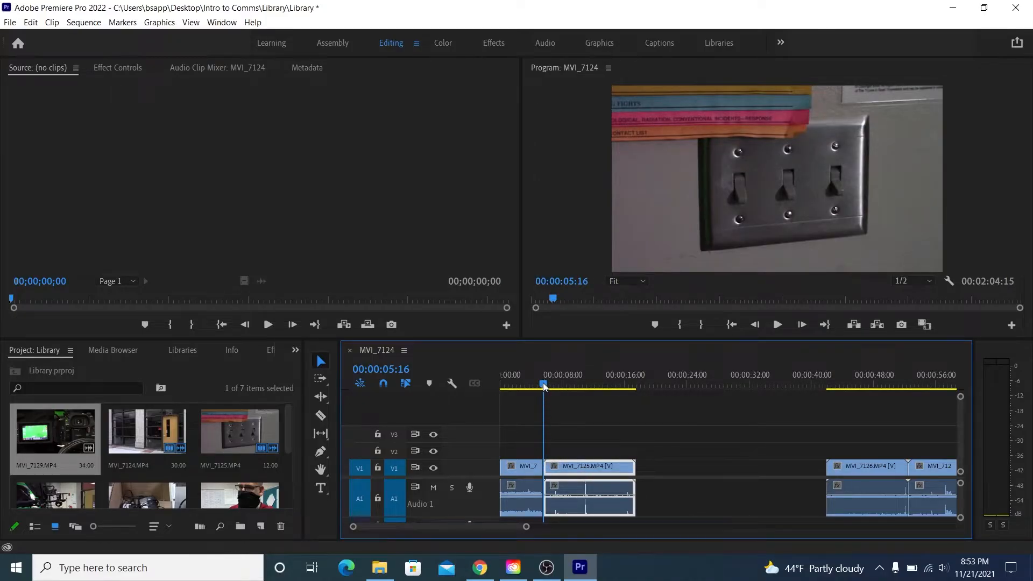
{"action": "left_click_drag", "start_coordinate": [544, 386], "coordinate": [580, 380]}
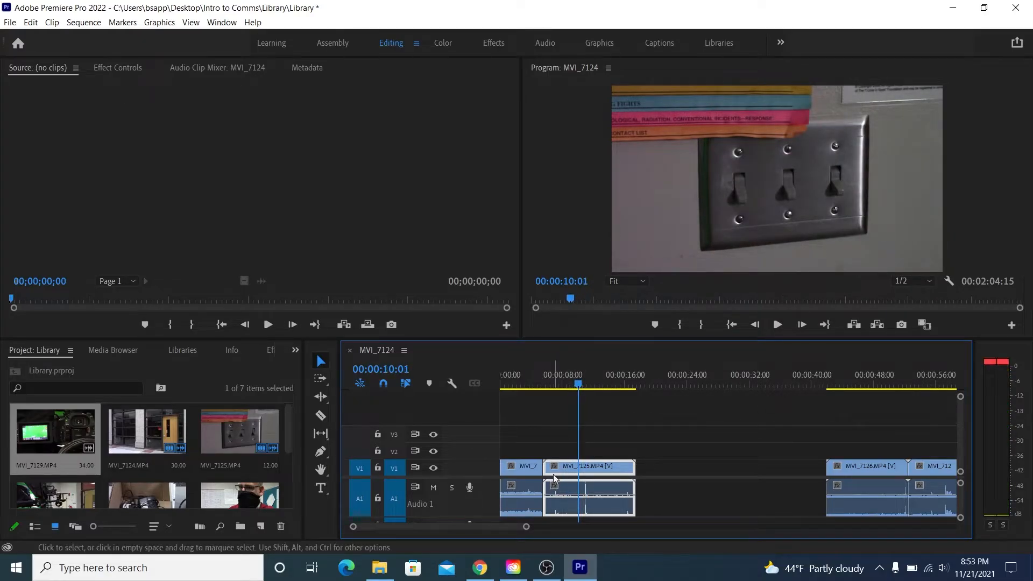
{"action": "left_click_drag", "start_coordinate": [546, 466], "coordinate": [568, 466]}
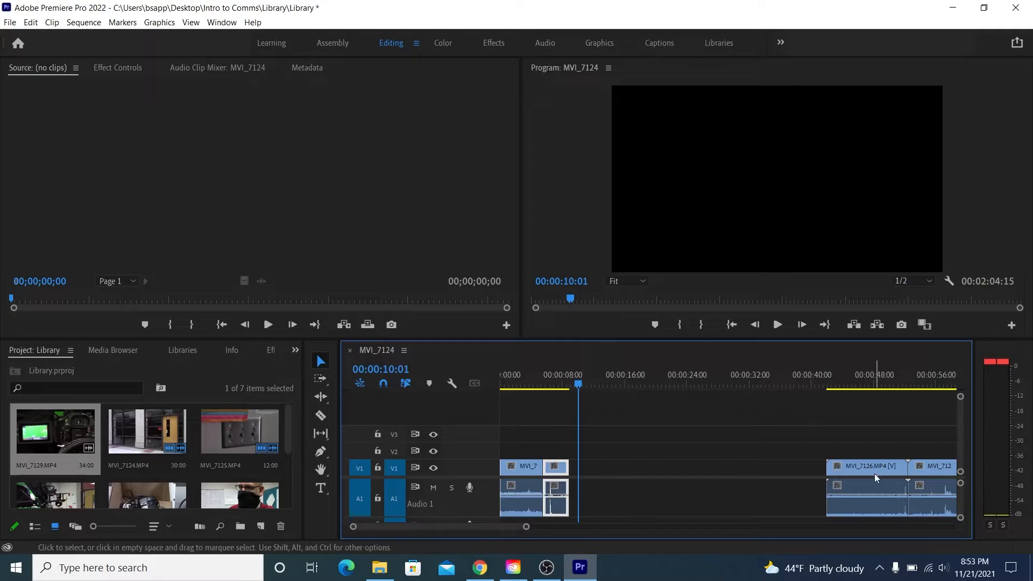
Move MVI_7126 directly after MVI_7125 and trim its beginning, keeping the shortened clip against MVI_7125.
{"action": "left_click_drag", "start_coordinate": [874, 474], "coordinate": [622, 475]}
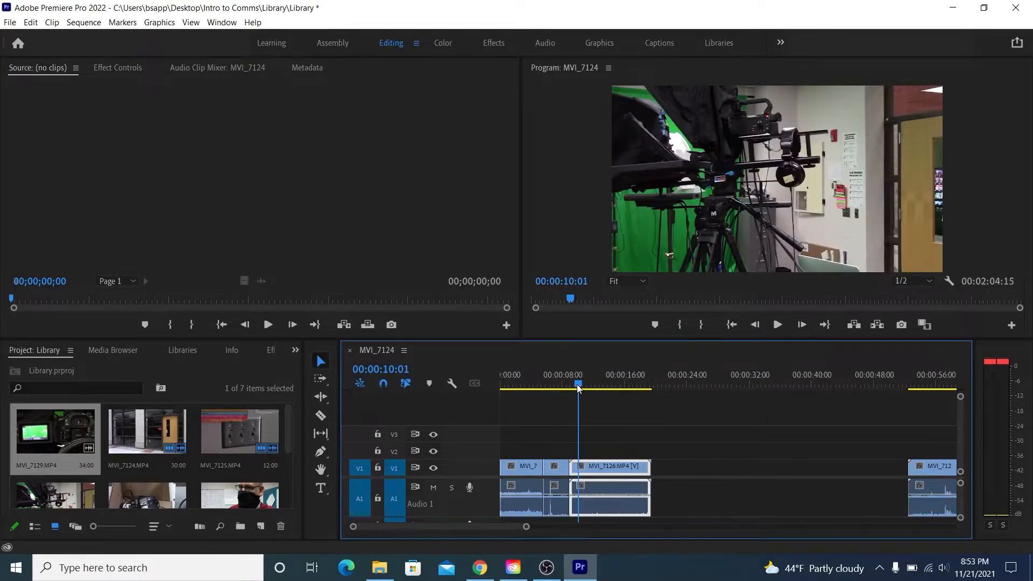
{"action": "mouse_move", "coordinate": [579, 388]}
{"action": "left_mouse_down"}
{"action": "mouse_move", "coordinate": [595, 392]}
{"action": "mouse_move", "coordinate": [585, 391]}
{"action": "left_mouse_up"}
{"action": "left_click_drag", "start_coordinate": [586, 391], "coordinate": [587, 392]}
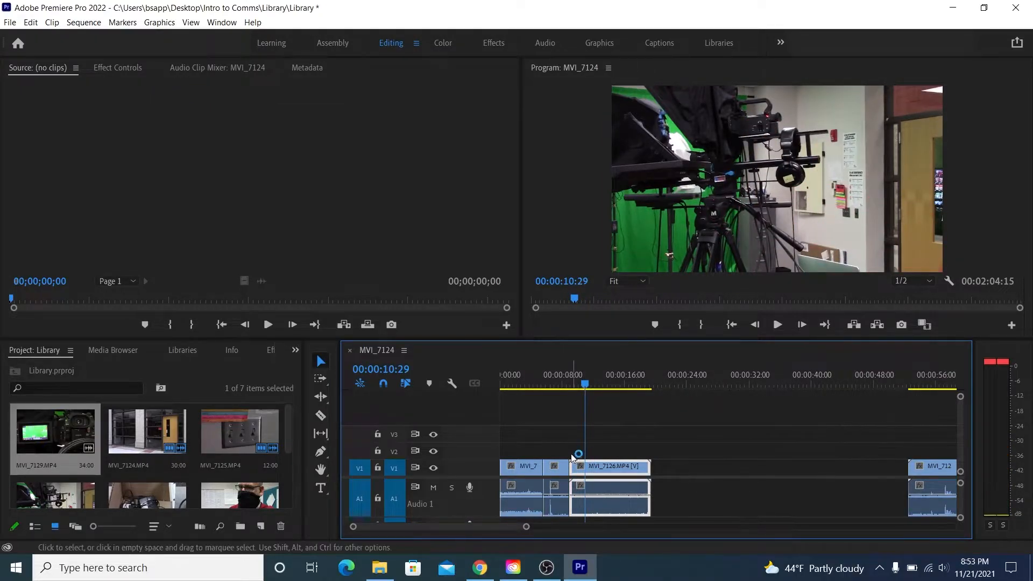
{"action": "left_click_drag", "start_coordinate": [575, 467], "coordinate": [606, 468]}
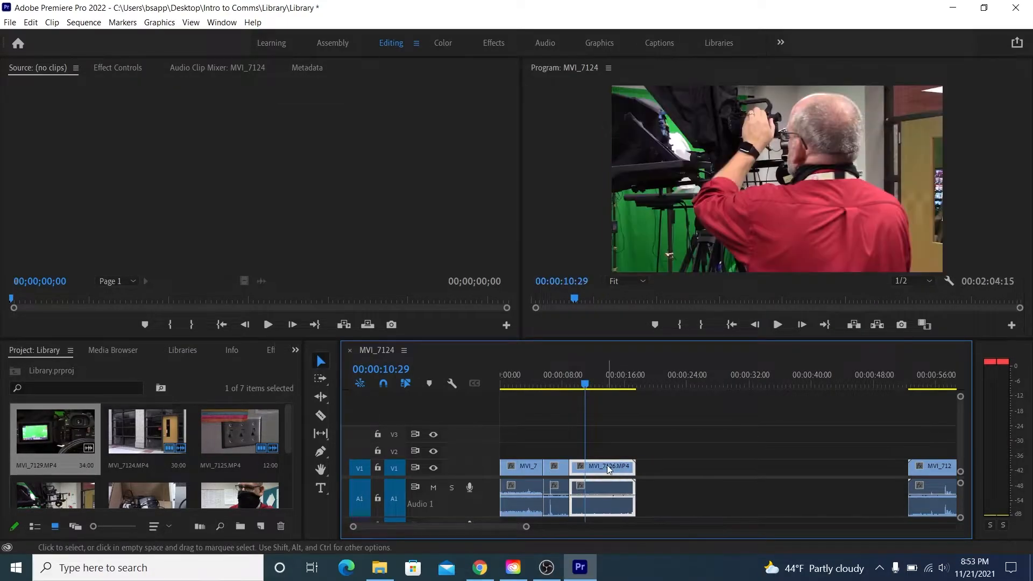
Save the project and trim the end of MVI_7126 to 00:00:12:21.
{"action": "left_click", "coordinate": [10, 25]}
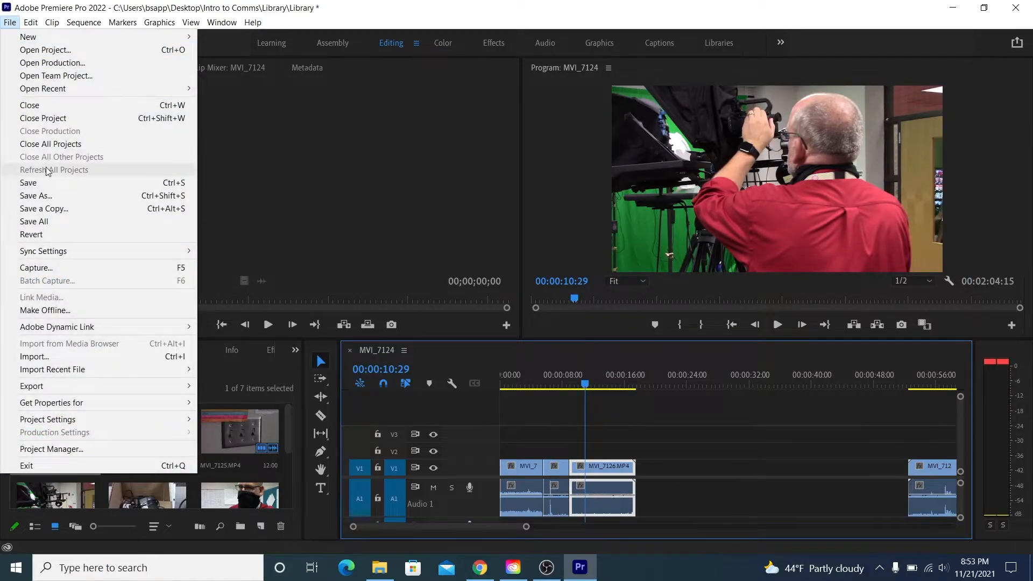
{"action": "left_click", "coordinate": [40, 183]}
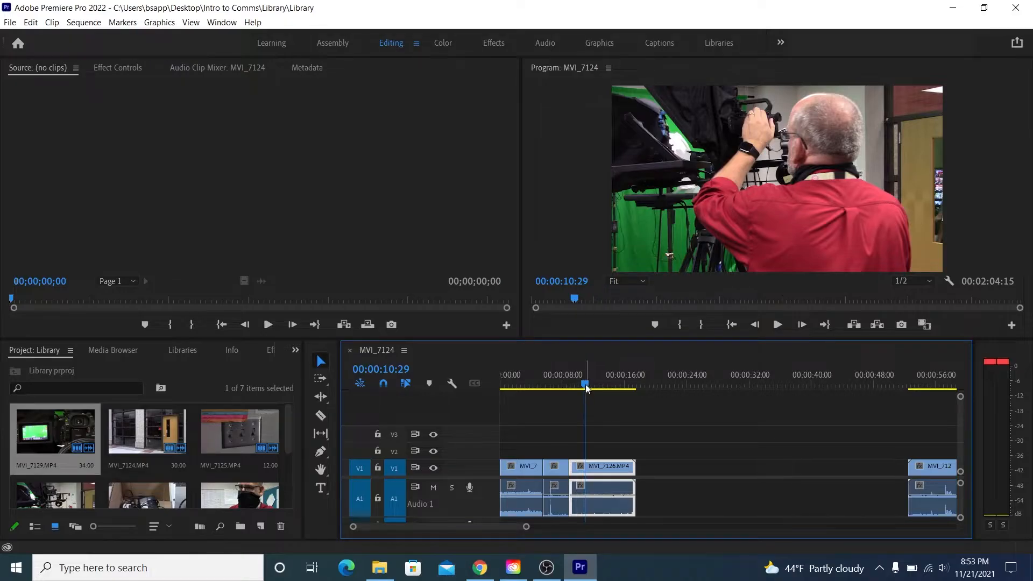
{"action": "left_click_drag", "start_coordinate": [586, 385], "coordinate": [599, 387]}
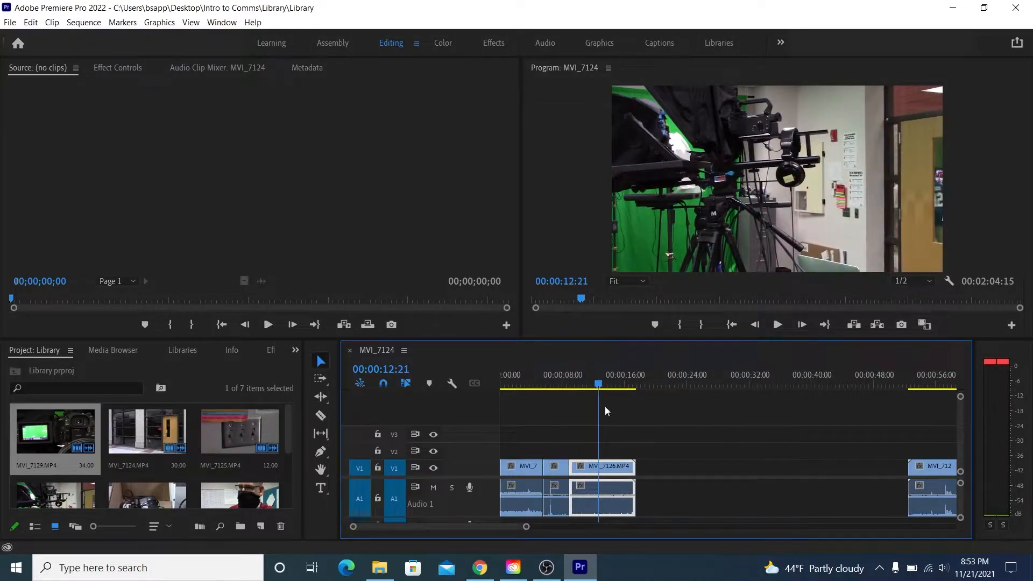
{"action": "left_click_drag", "start_coordinate": [631, 464], "coordinate": [598, 466]}
Place MVI_7127 directly after MVI_7126 and trim its beginning up to 00:00:16:23, keeping the shortened clip against MVI_7126.
{"action": "left_click_drag", "start_coordinate": [941, 470], "coordinate": [629, 471]}
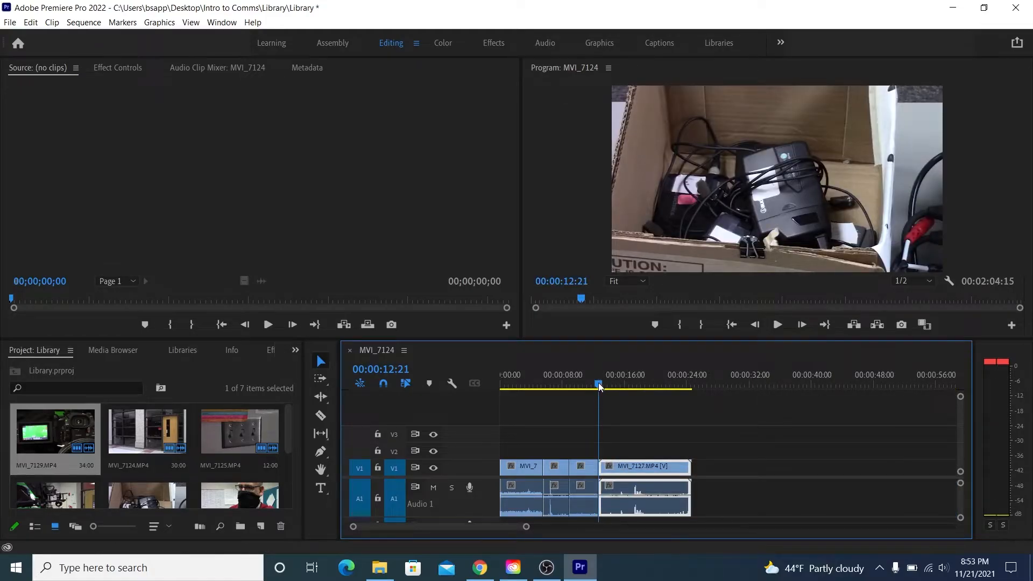
{"action": "left_click_drag", "start_coordinate": [600, 385], "coordinate": [631, 382]}
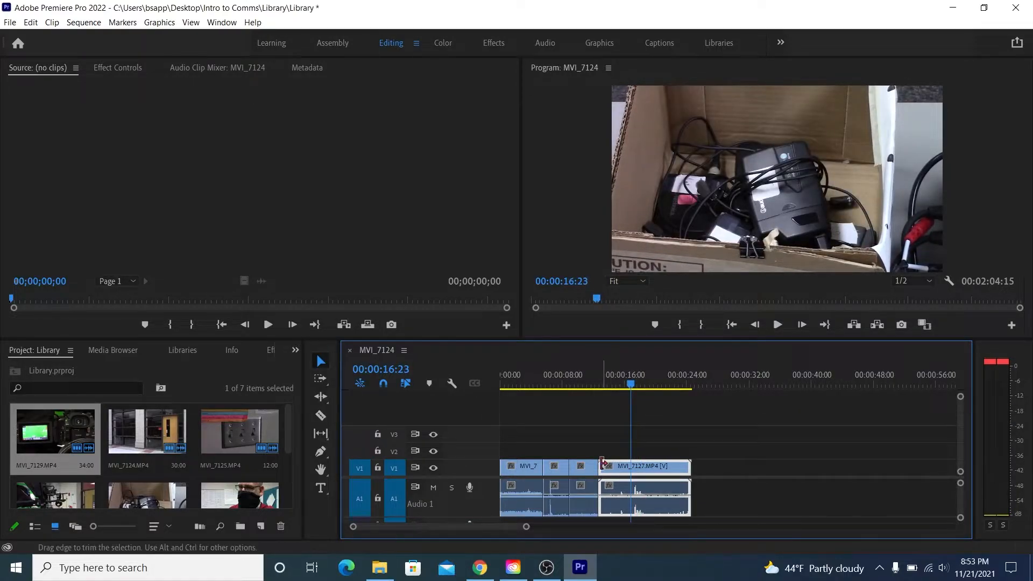
{"action": "left_click_drag", "start_coordinate": [601, 463], "coordinate": [623, 470]}
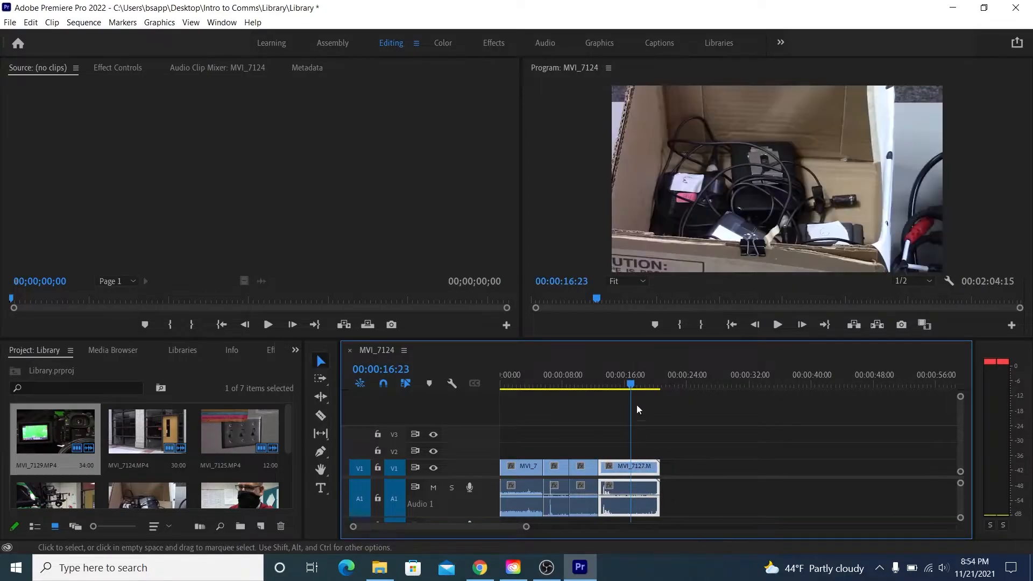
Trim the end of MVI_7127 to 00:00:15:17.
{"action": "mouse_move", "coordinate": [623, 386]}
{"action": "left_mouse_down"}
{"action": "mouse_move", "coordinate": [606, 386]}
{"action": "mouse_move", "coordinate": [622, 387]}
{"action": "left_mouse_up"}
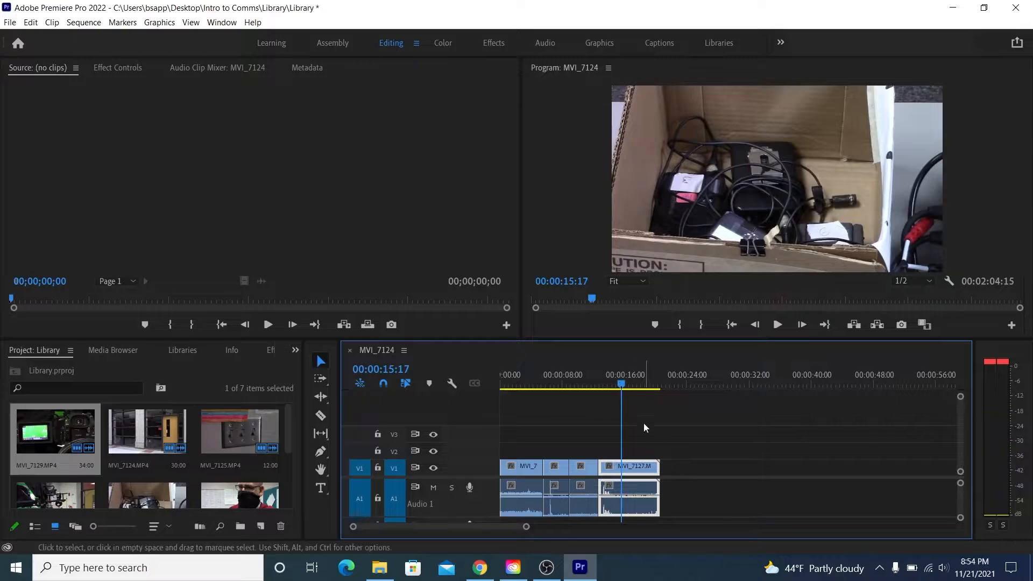
{"action": "left_click_drag", "start_coordinate": [654, 465], "coordinate": [630, 464]}
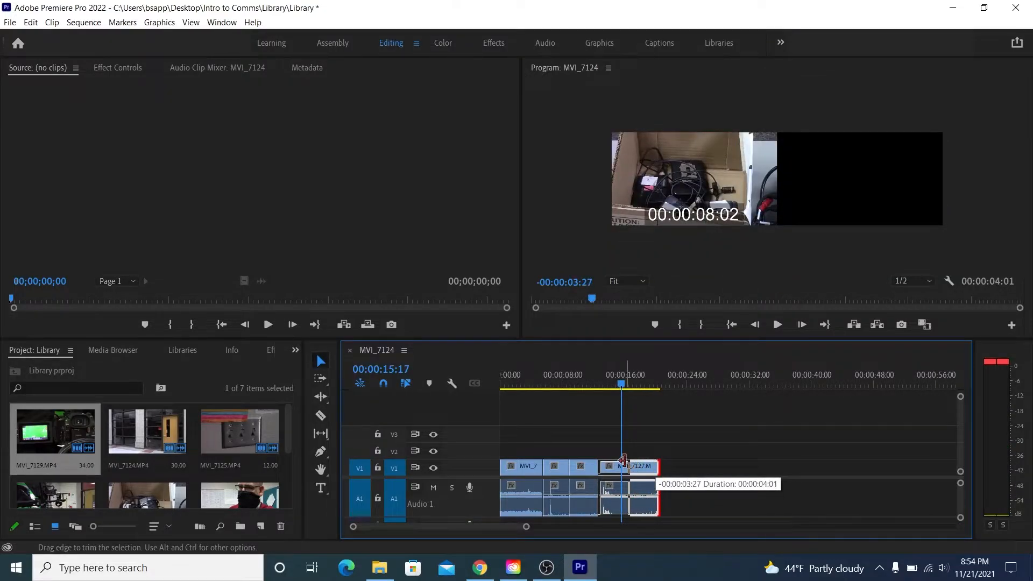
{"action": "left_click_drag", "start_coordinate": [618, 460], "coordinate": [620, 463]}
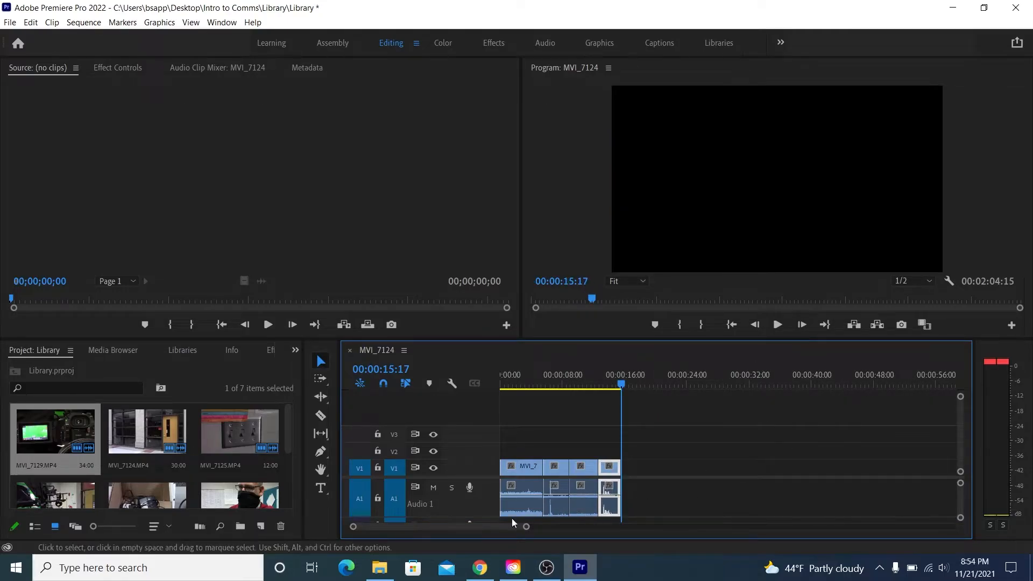
Move MVI_7128 and MVI_7129 together back along the timeline so that they directly follow MVI_7127 at 00:00:15:17.
{"action": "left_click_drag", "start_coordinate": [489, 526], "coordinate": [514, 526]}
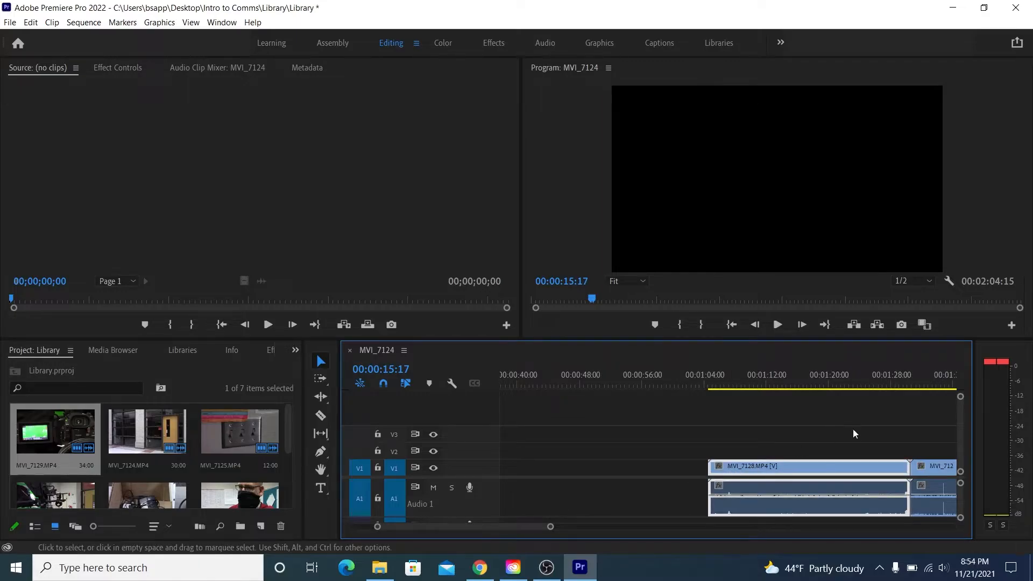
{"action": "left_click_drag", "start_coordinate": [858, 429], "coordinate": [729, 466]}
{"action": "scroll", "coordinate": [729, 469], "scroll_direction": "up", "scroll_amount": 2}
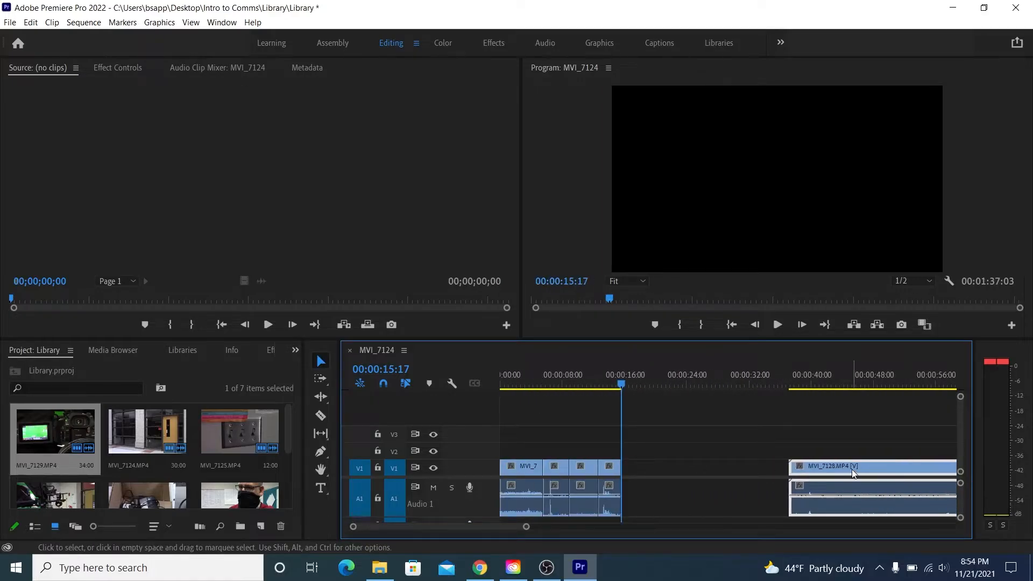
{"action": "left_click_drag", "start_coordinate": [852, 466], "coordinate": [698, 472]}
{"action": "left_click", "coordinate": [646, 441]}
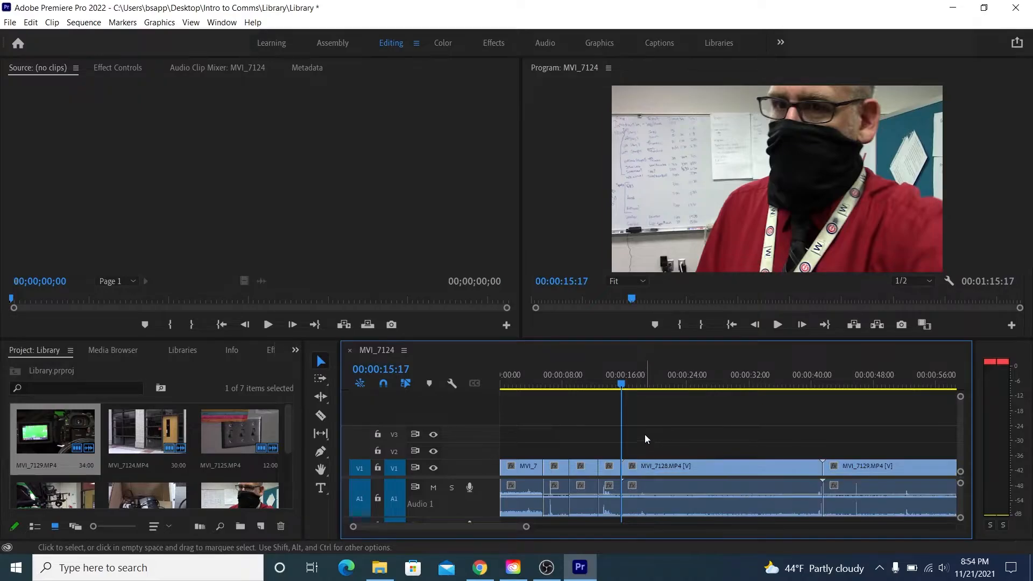
Trim the beginning of MVI_7128 up to 00:00:30:07 and, with the clip moved against MVI_7127, trim its end to 00:00:23:02.
{"action": "left_click_drag", "start_coordinate": [622, 386], "coordinate": [663, 384]}
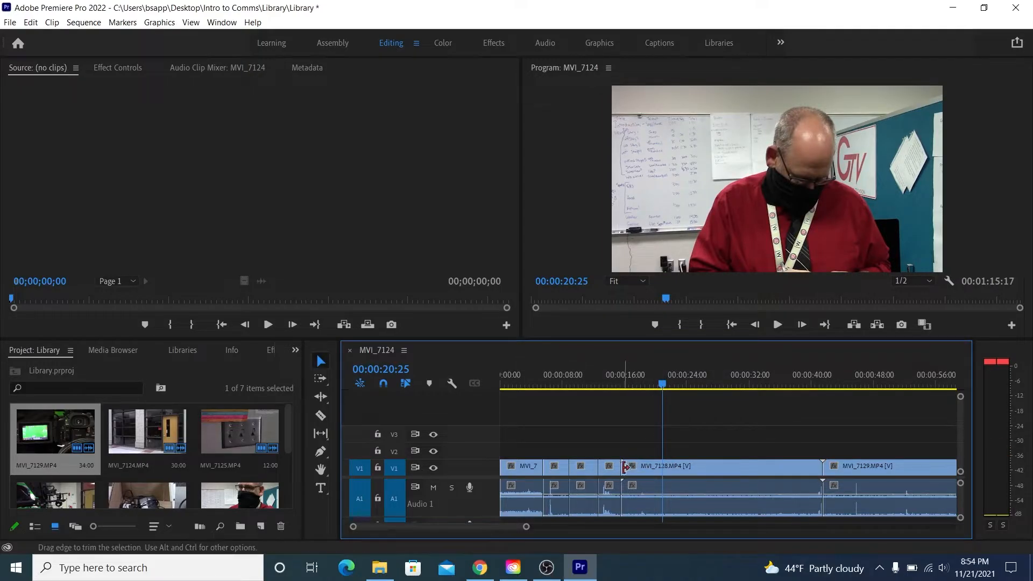
{"action": "left_click_drag", "start_coordinate": [626, 467], "coordinate": [663, 467]}
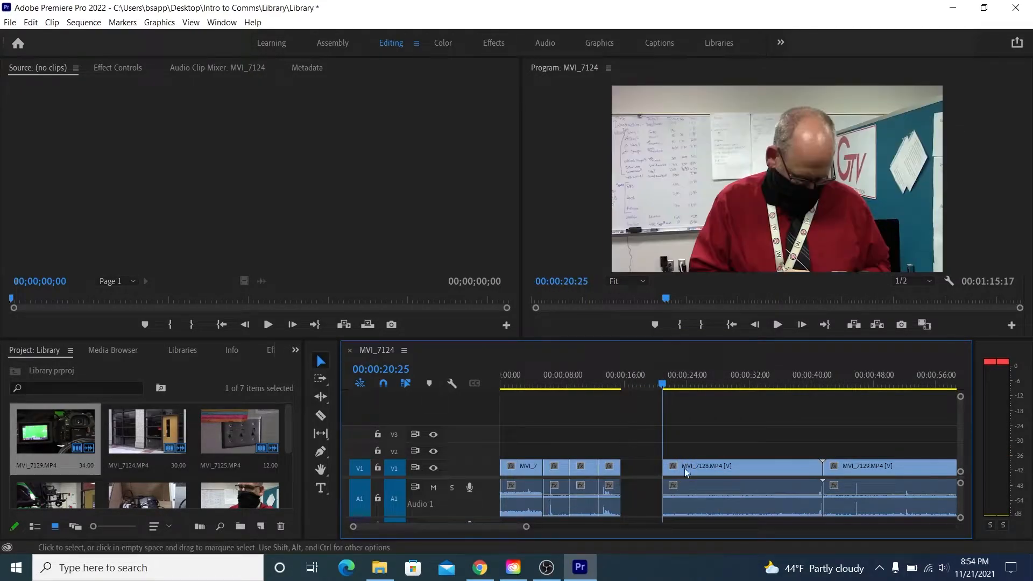
{"action": "left_click_drag", "start_coordinate": [663, 384], "coordinate": [736, 392]}
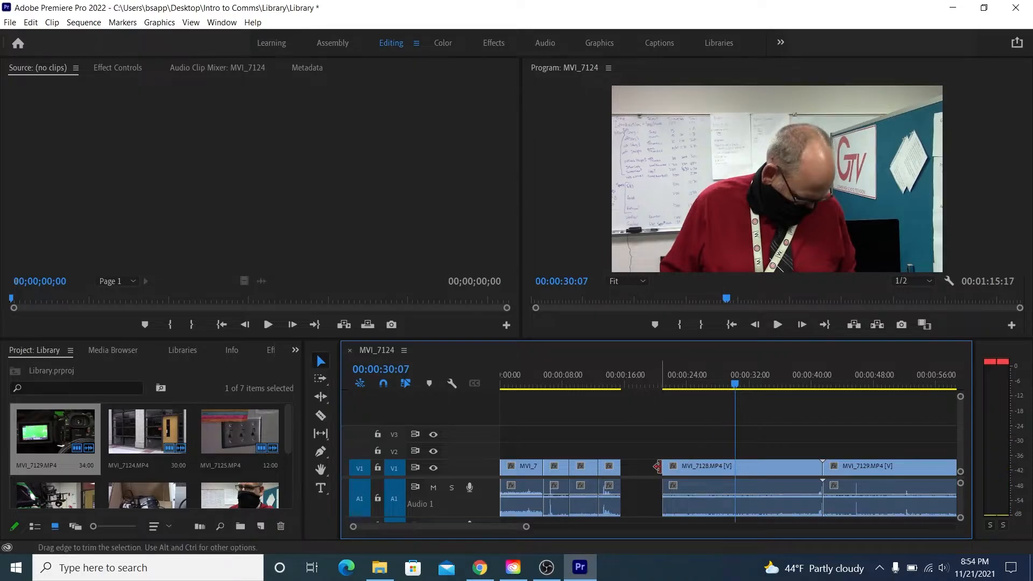
{"action": "mouse_move", "coordinate": [662, 467]}
{"action": "left_mouse_down"}
{"action": "mouse_move", "coordinate": [772, 476]}
{"action": "mouse_move", "coordinate": [665, 473]}
{"action": "left_mouse_up"}
{"action": "left_click_drag", "start_coordinate": [609, 374], "coordinate": [681, 388]}
{"action": "left_click_drag", "start_coordinate": [708, 466], "coordinate": [681, 466]}
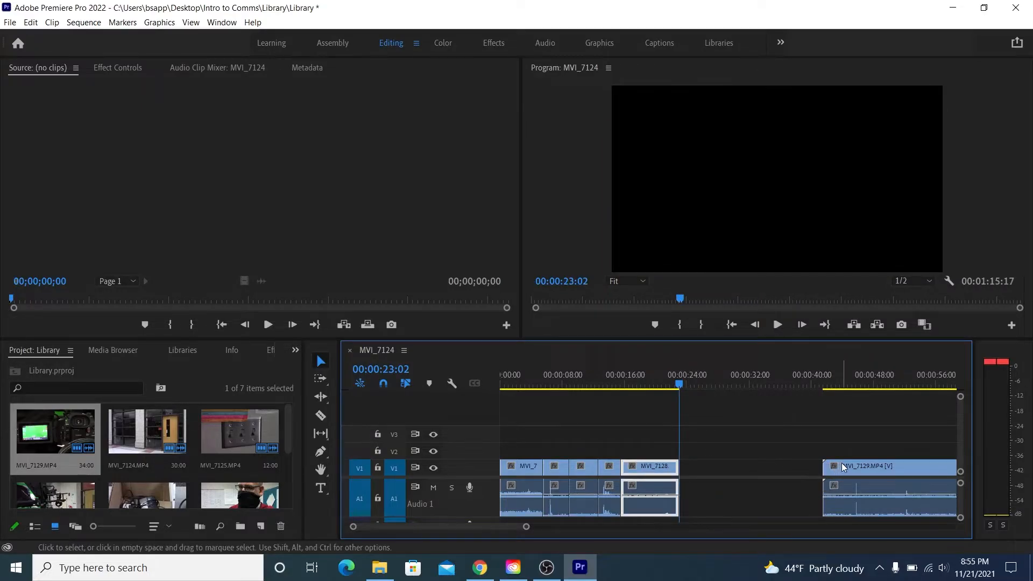
Move MVI_7129 directly after MVI_7128 and trim its beginning up to 00:00:42:23, keeping the shortened clip against MVI_7128.
{"action": "left_click_drag", "start_coordinate": [841, 466], "coordinate": [703, 467]}
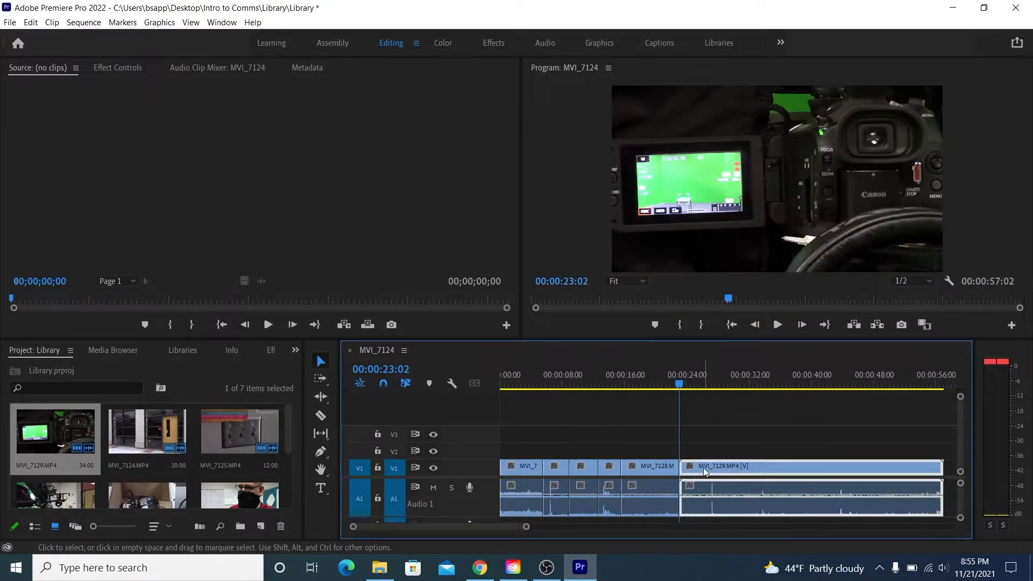
{"action": "left_click_drag", "start_coordinate": [678, 386], "coordinate": [831, 386]}
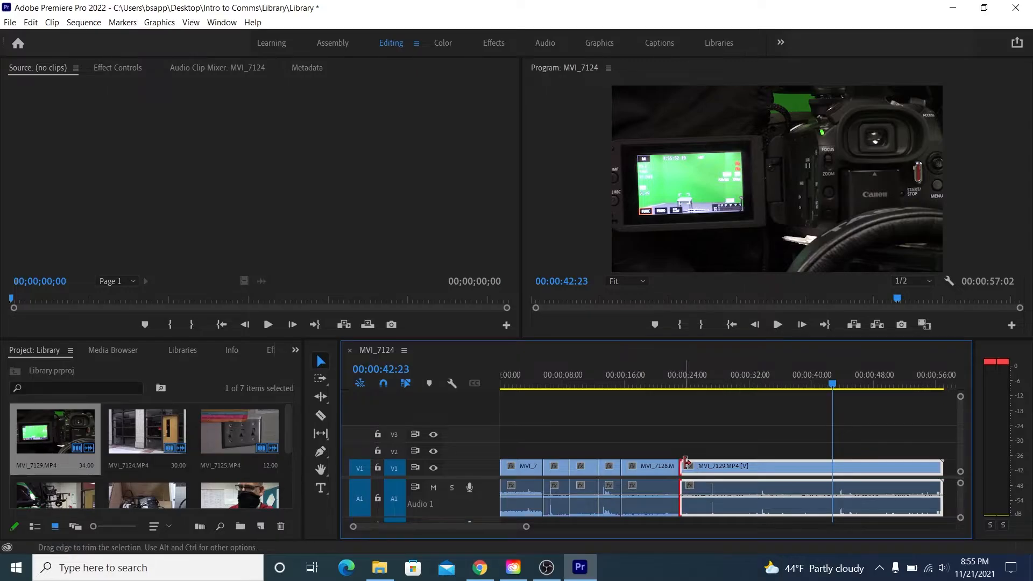
{"action": "left_click_drag", "start_coordinate": [686, 462], "coordinate": [723, 483]}
Trim the end of MVI_7129 to 00:00:28:18 and deselect the clip.
{"action": "left_click", "coordinate": [676, 371]}
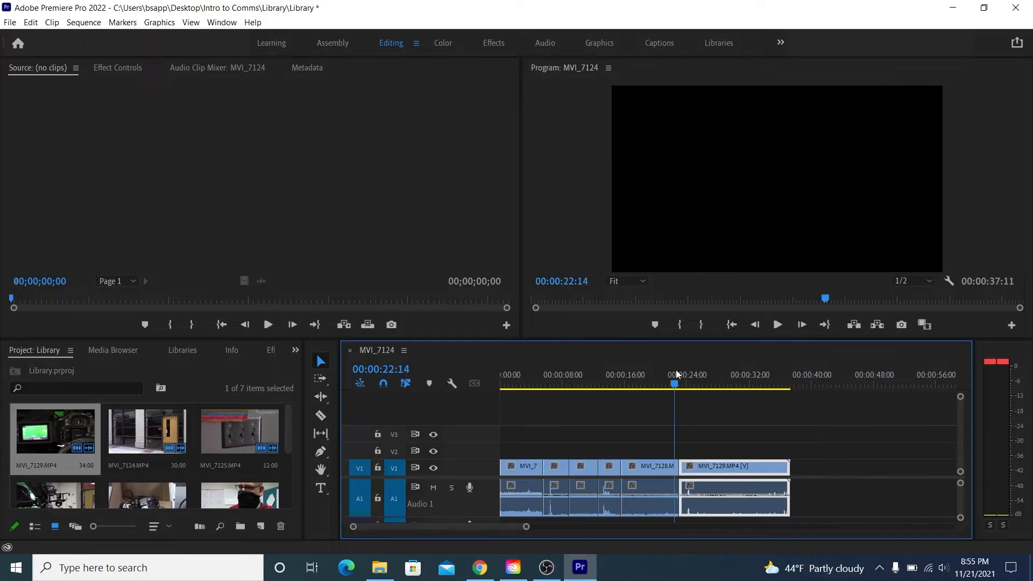
{"action": "left_click_drag", "start_coordinate": [676, 370], "coordinate": [725, 378]}
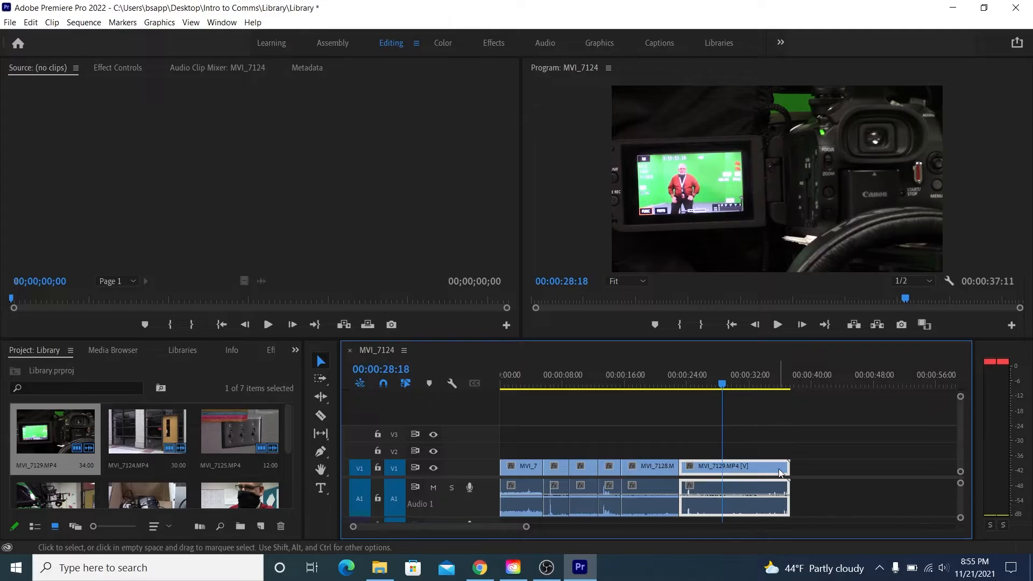
{"action": "left_click_drag", "start_coordinate": [786, 469], "coordinate": [718, 466]}
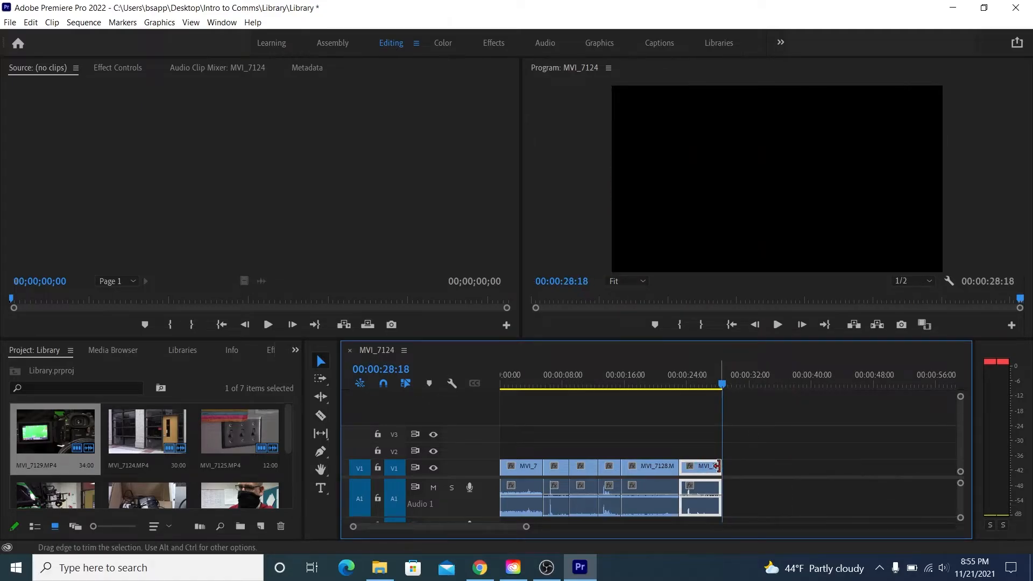
{"action": "left_click", "coordinate": [754, 470]}
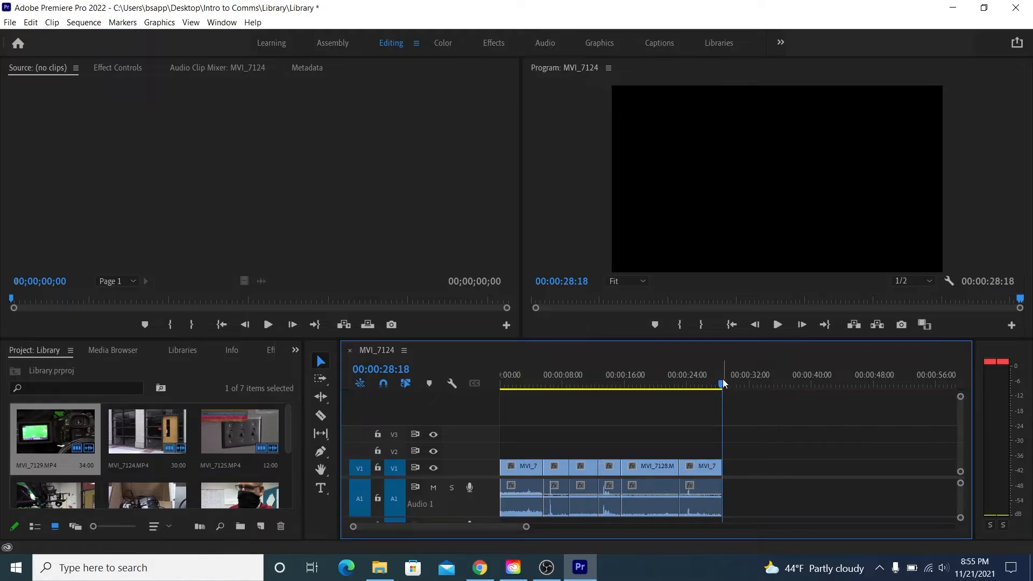
Play the assembled sequence from 00:00:00:00 to review the cuts and audio, and stop with the playhead at 00:00:04:28.
{"action": "left_click_drag", "start_coordinate": [722, 378], "coordinate": [496, 421]}
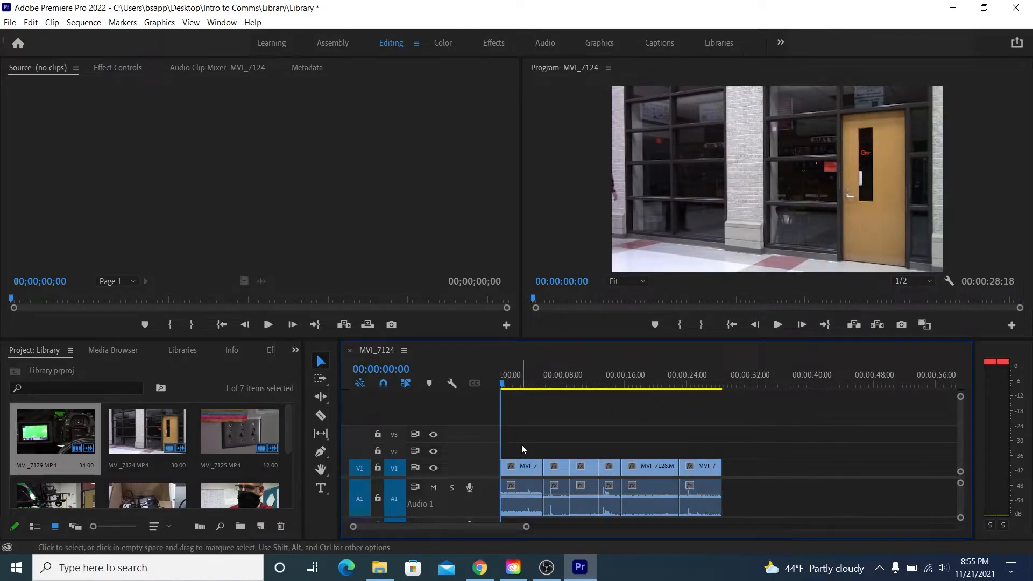
{"action": "key", "text": "space"}
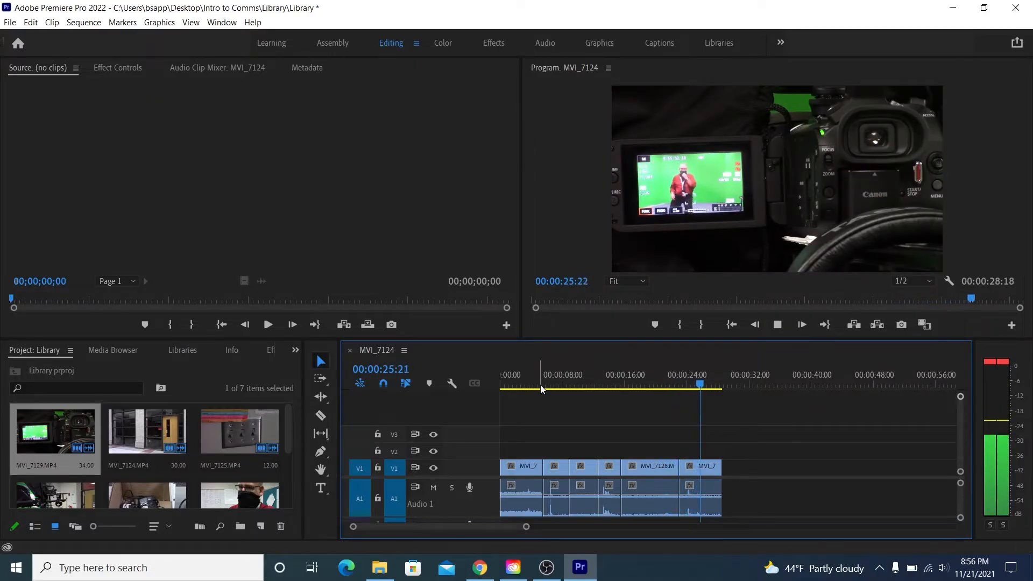
{"action": "left_click", "coordinate": [540, 385]}
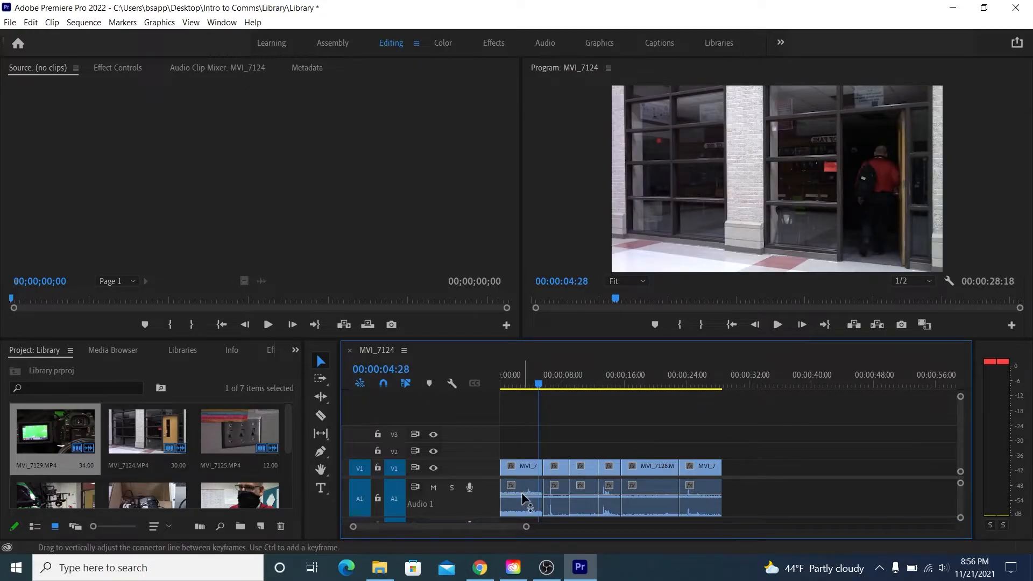
Lower the audio volume of all six clips on A1, the first to about -11.3 dB, and return the playhead to 00:00:00:00.
{"action": "left_click_drag", "start_coordinate": [522, 492], "coordinate": [522, 515]}
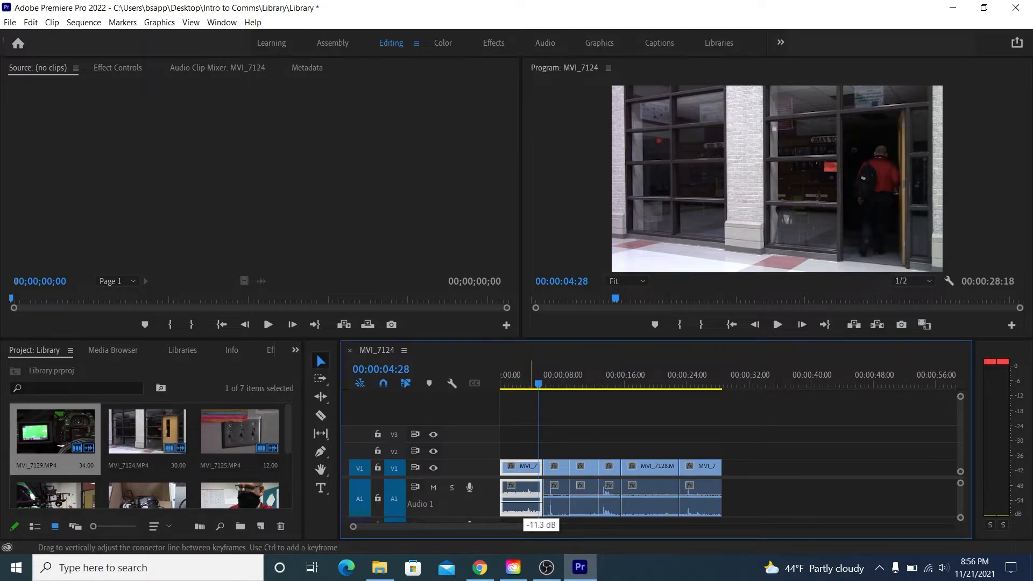
{"action": "left_click_drag", "start_coordinate": [559, 493], "coordinate": [558, 506]}
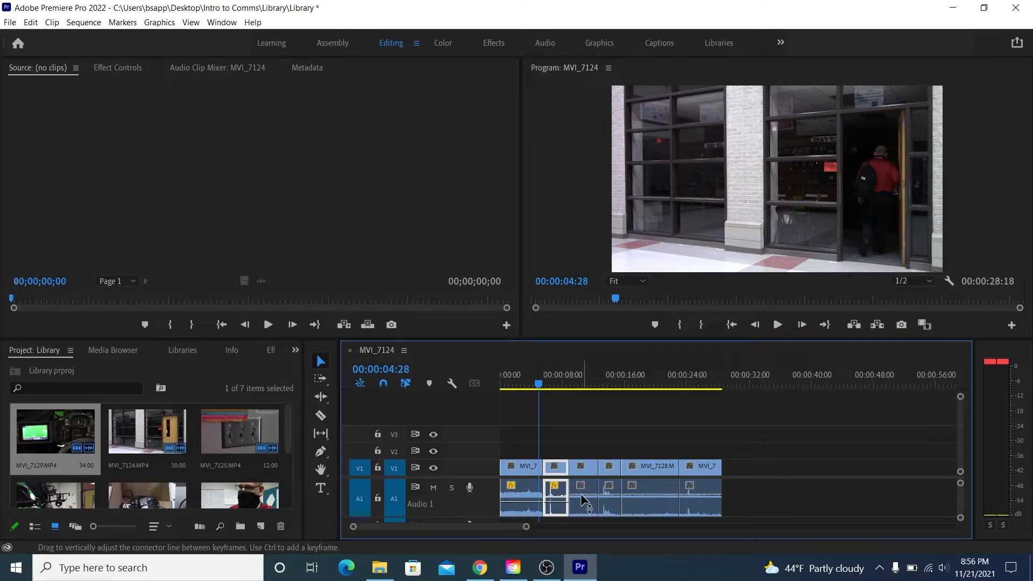
{"action": "left_click_drag", "start_coordinate": [580, 492], "coordinate": [580, 506]}
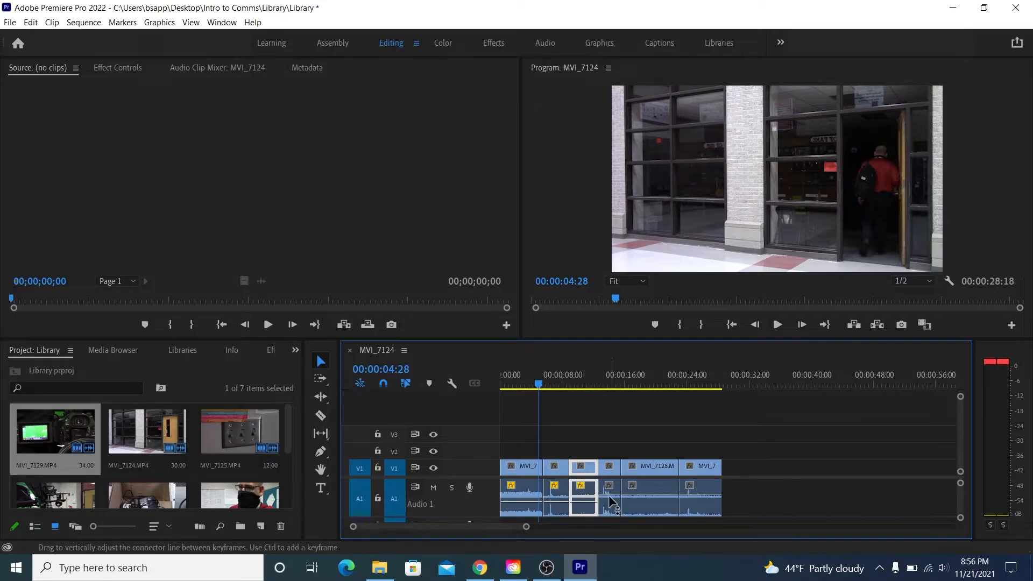
{"action": "left_click_drag", "start_coordinate": [609, 493], "coordinate": [608, 506]}
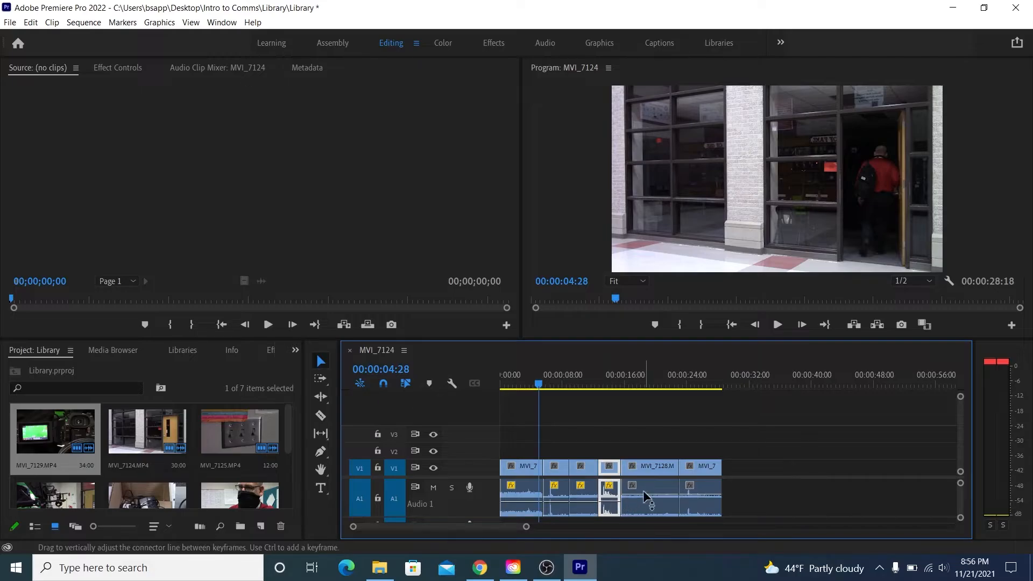
{"action": "left_click_drag", "start_coordinate": [644, 489], "coordinate": [644, 499]}
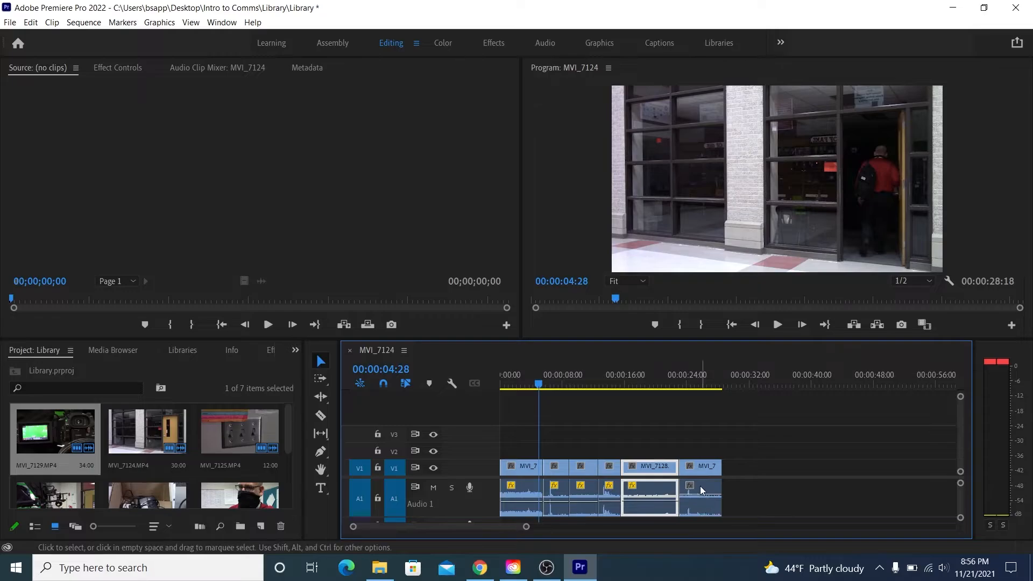
{"action": "left_click_drag", "start_coordinate": [696, 492], "coordinate": [696, 501]}
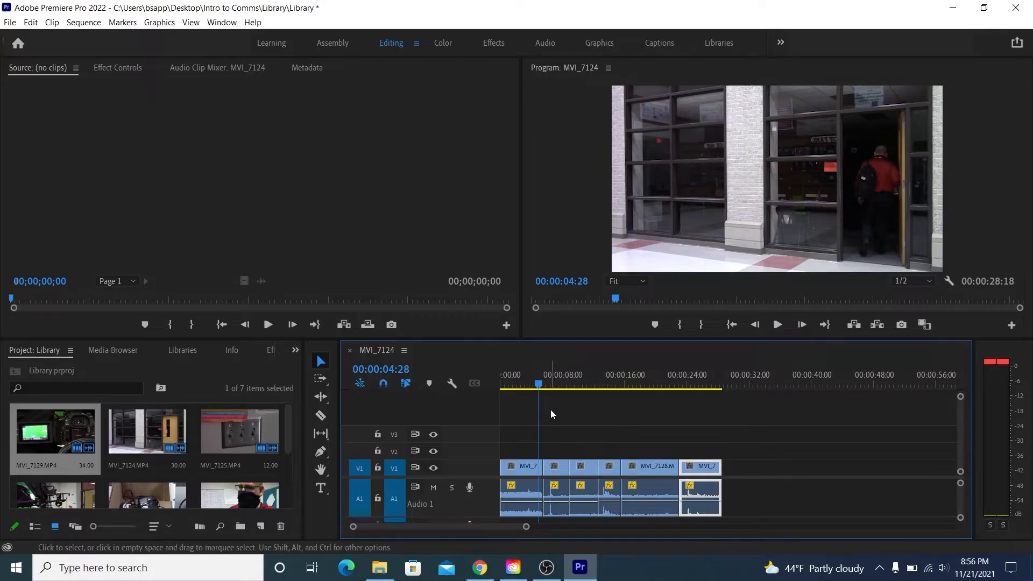
{"action": "left_click_drag", "start_coordinate": [535, 376], "coordinate": [486, 387]}
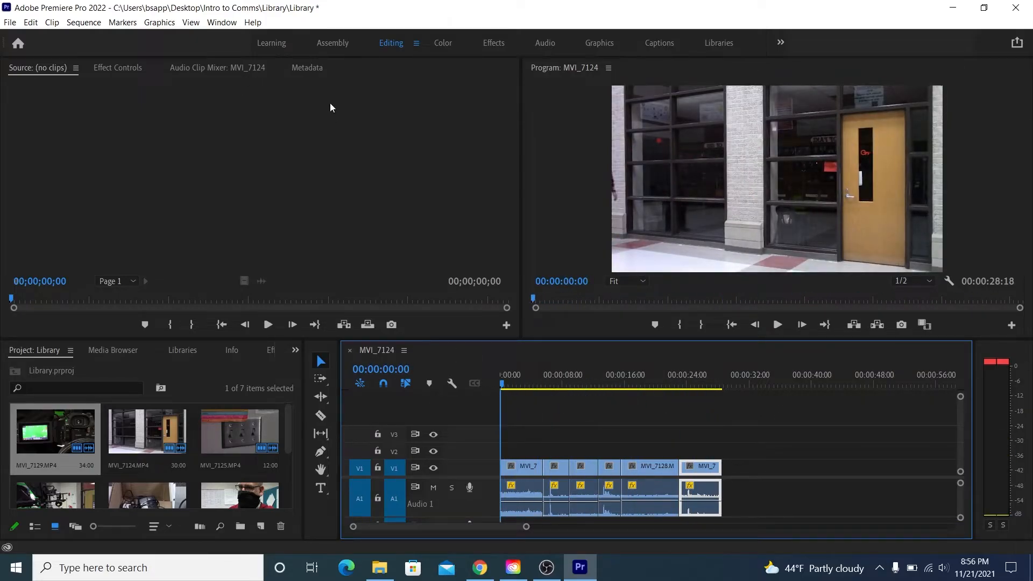
{"action": "left_click", "coordinate": [368, 157]}
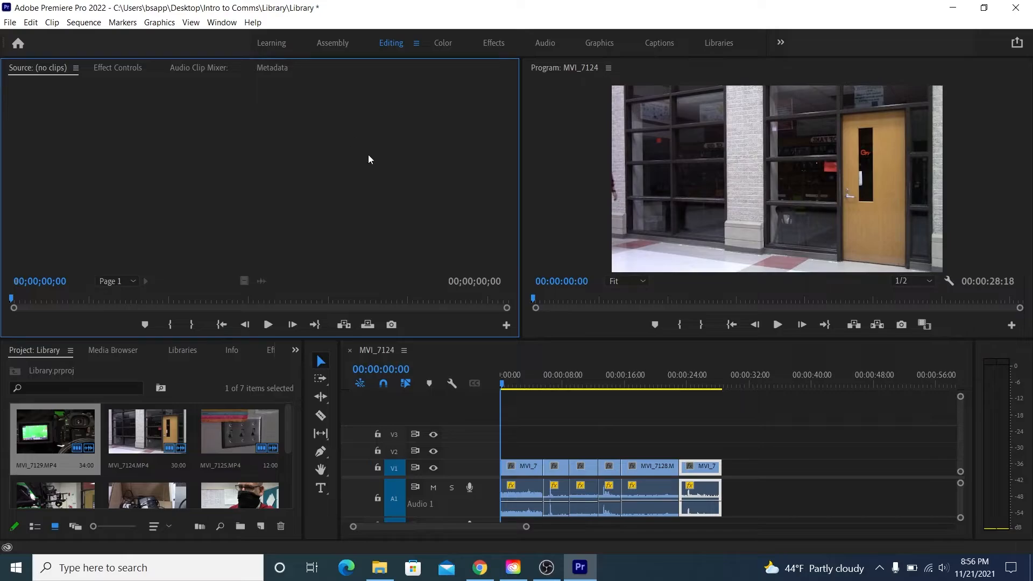
{"action": "left_click", "coordinate": [10, 23]}
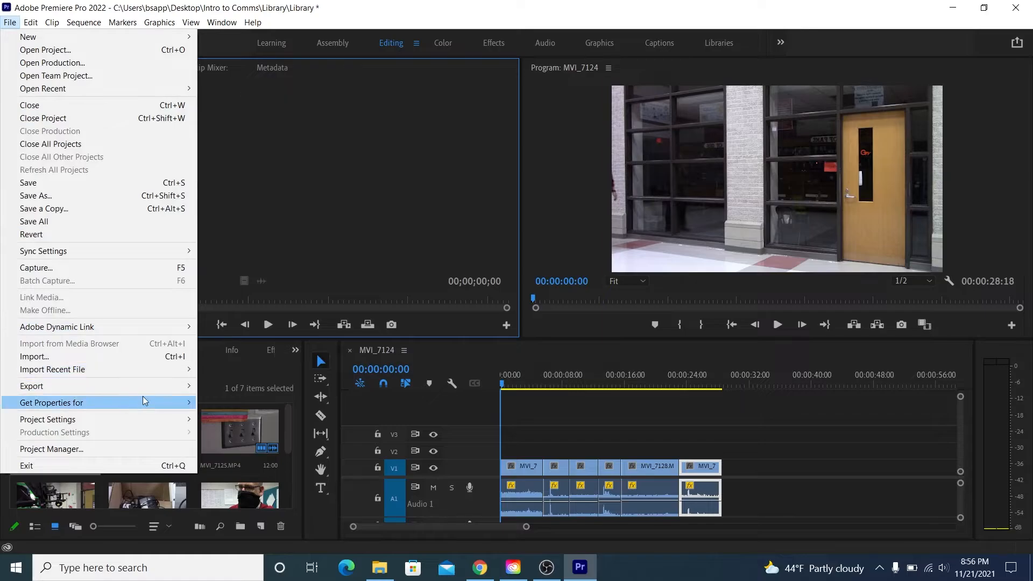
{"action": "mouse_move", "coordinate": [183, 386]}
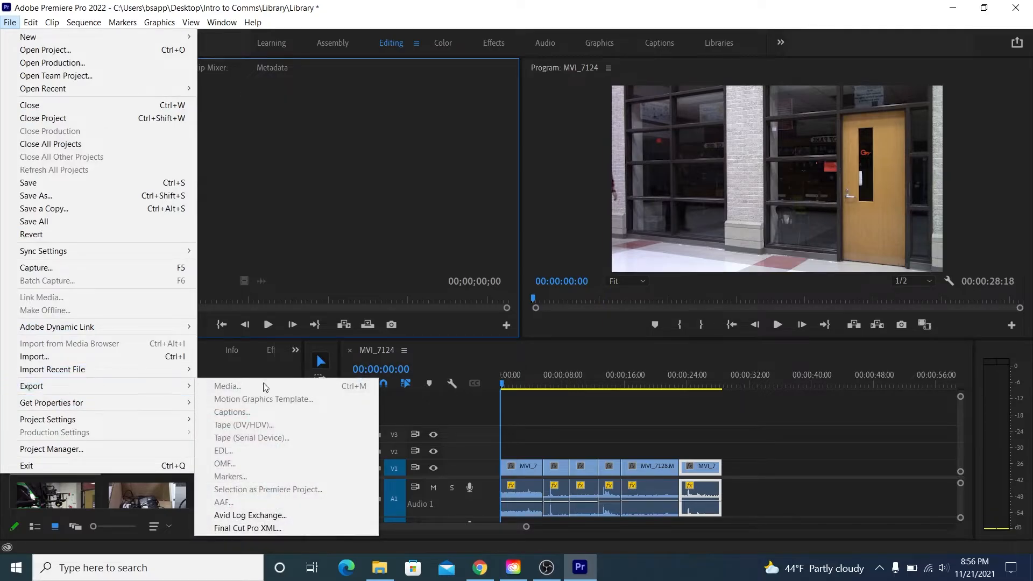
{"action": "left_click", "coordinate": [581, 405]}
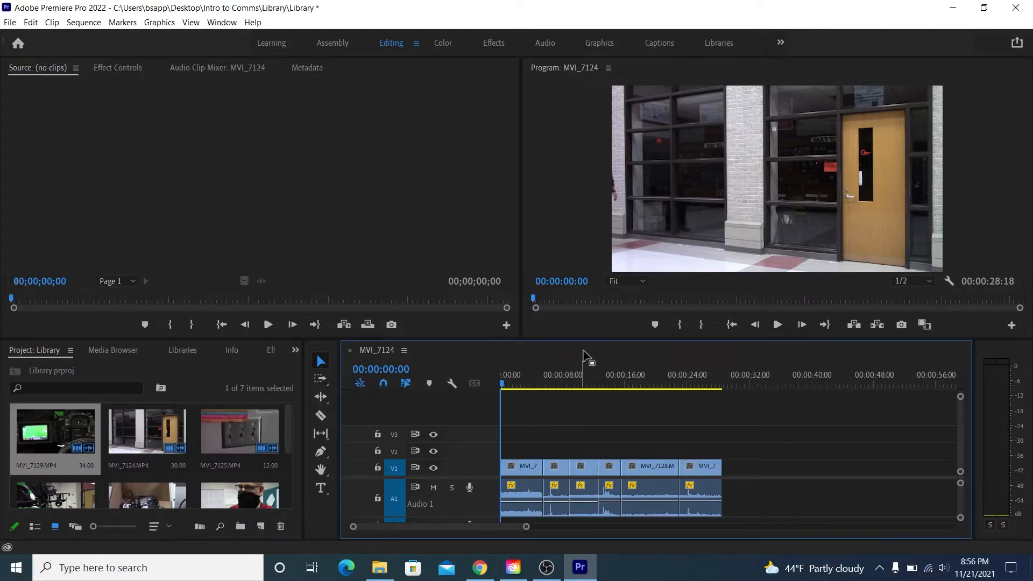
{"action": "left_click", "coordinate": [410, 208]}
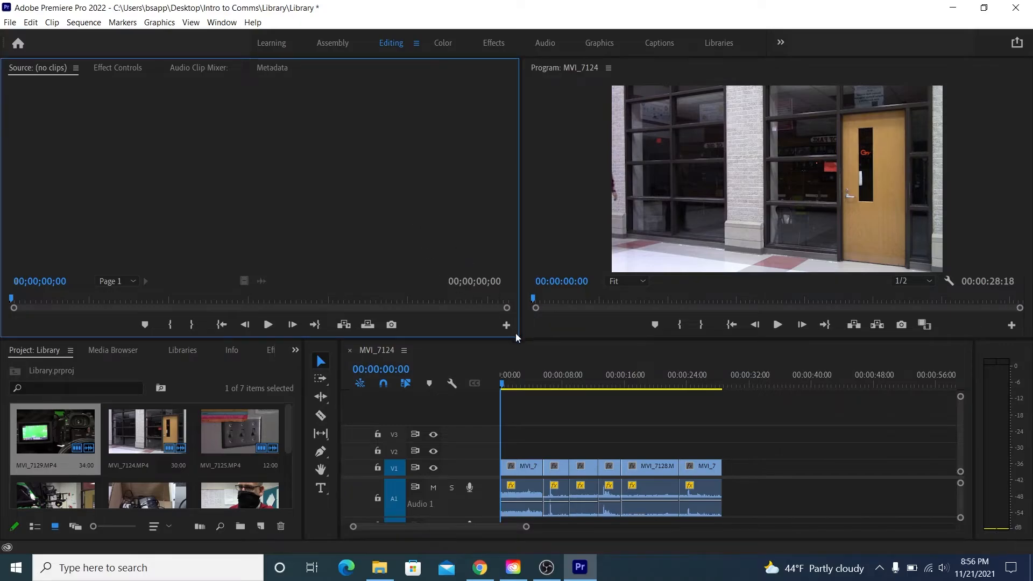
Make the MVI_7124 sequence active, open its media export settings and set the format to H.264.
{"action": "left_click", "coordinate": [522, 353]}
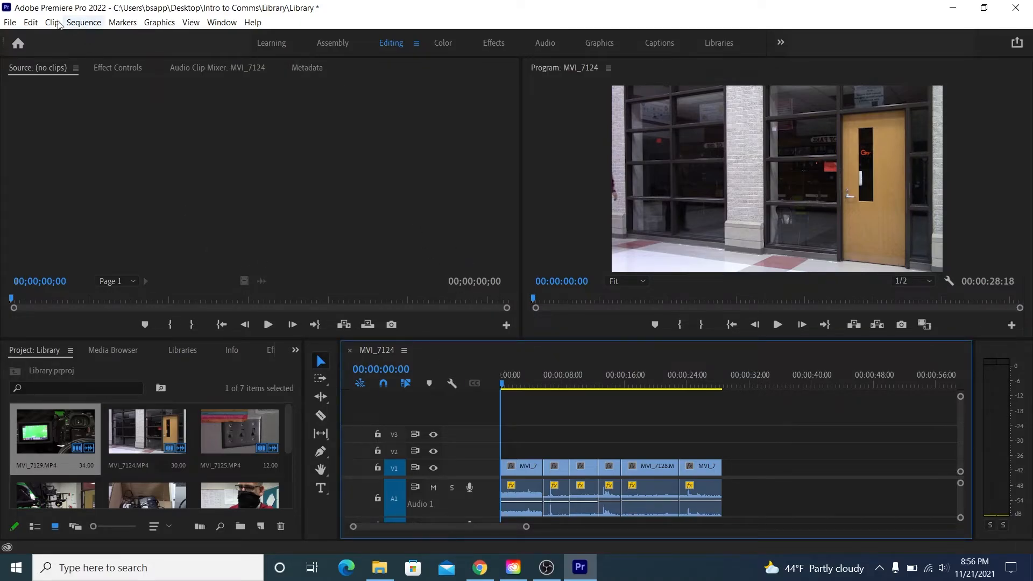
{"action": "left_click", "coordinate": [9, 24]}
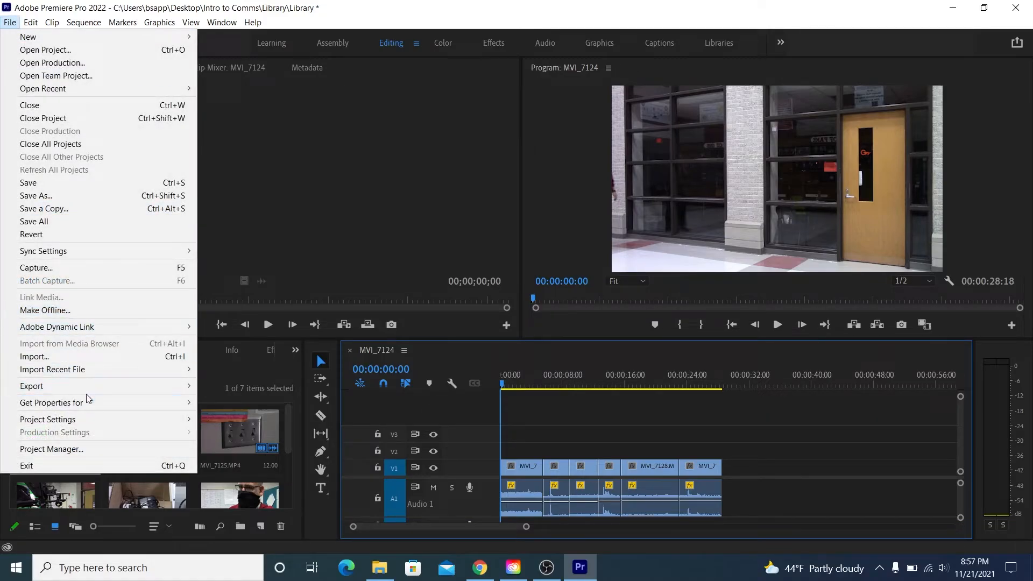
{"action": "mouse_move", "coordinate": [127, 389]}
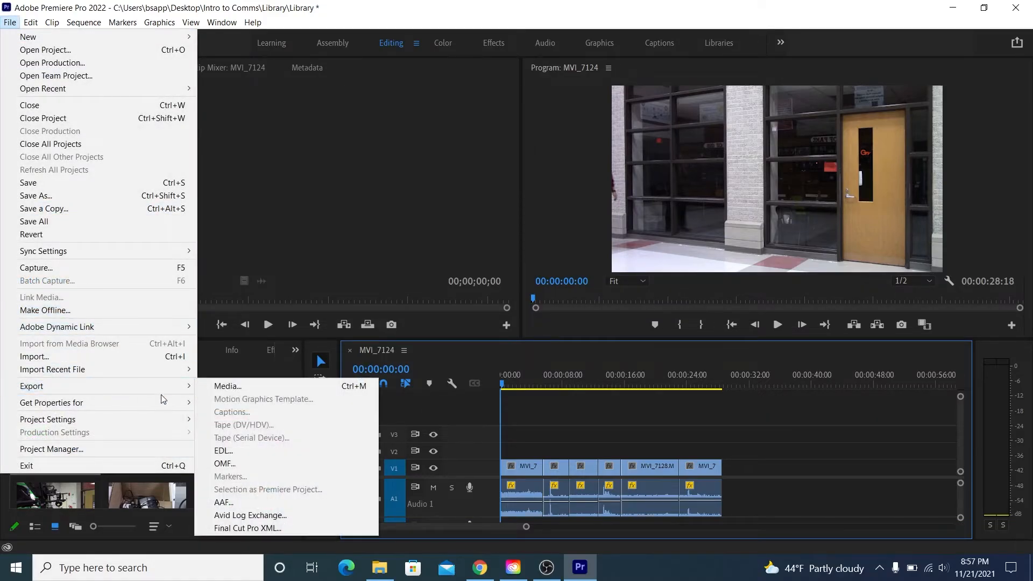
{"action": "left_click", "coordinate": [228, 388]}
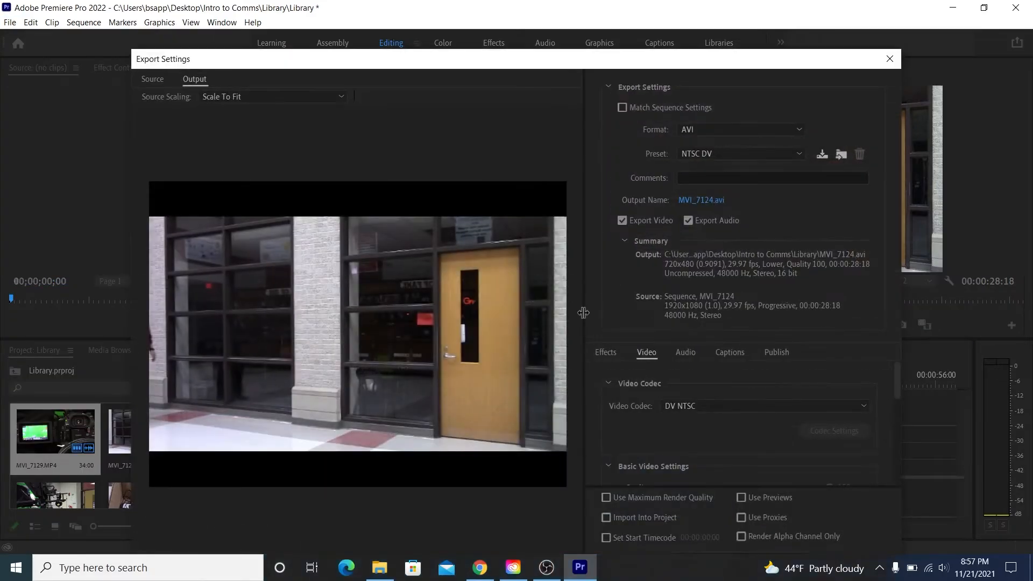
{"action": "left_click", "coordinate": [709, 130]}
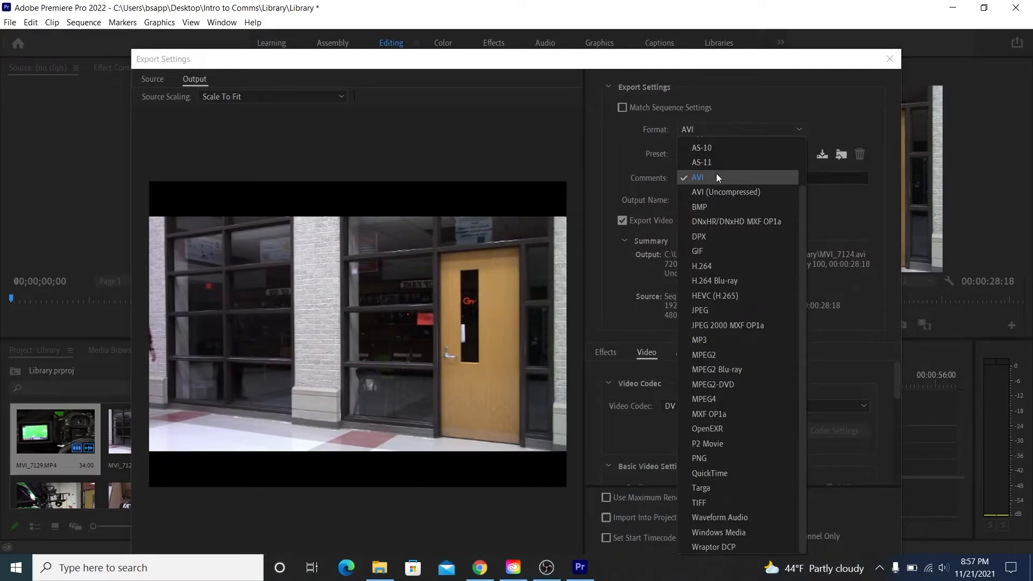
{"action": "scroll", "coordinate": [716, 173], "scroll_direction": "up", "scroll_amount": 1}
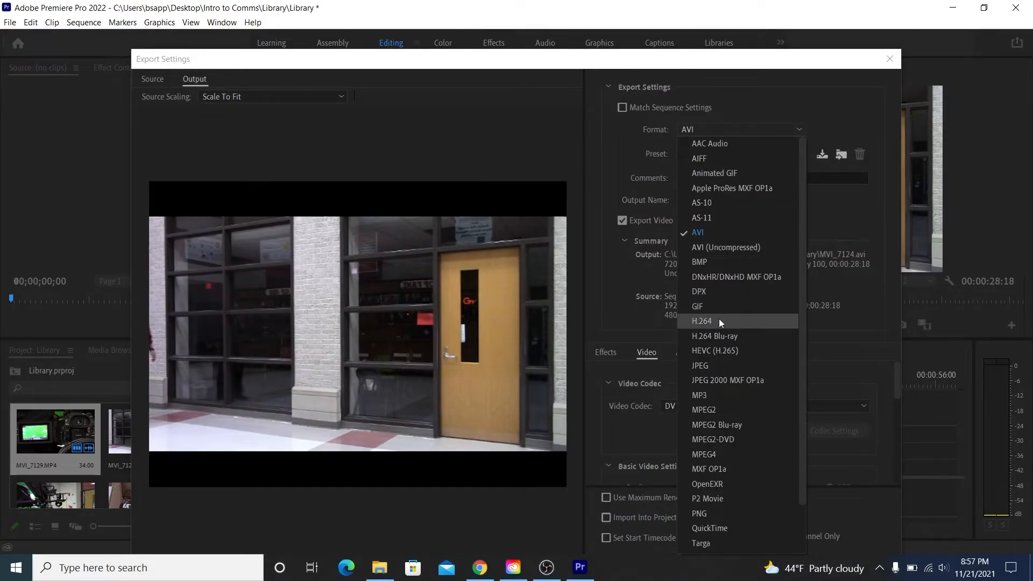
{"action": "left_click", "coordinate": [705, 321]}
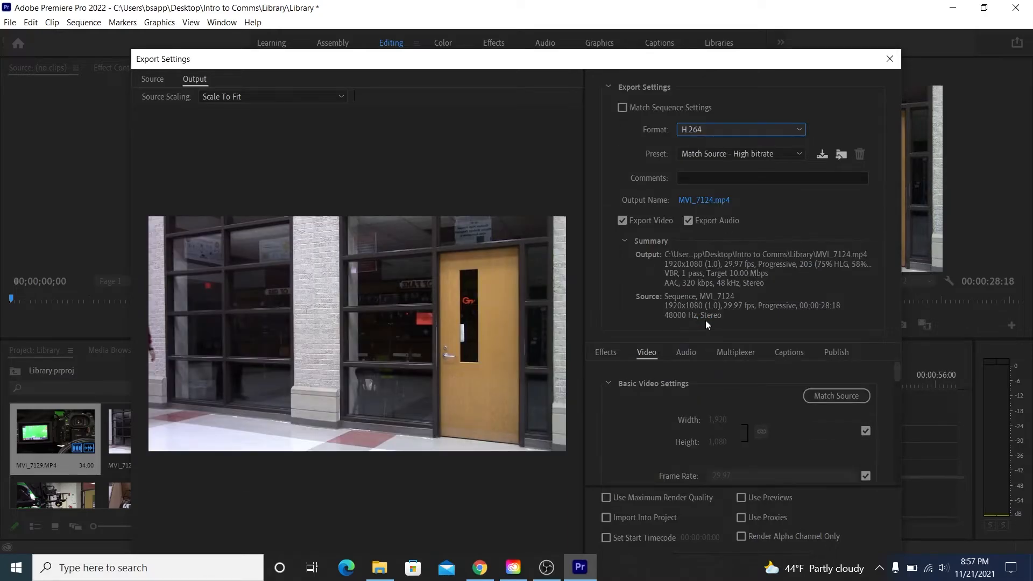
Name the output file Library Final Video in the Library folder and export the sequence.
{"action": "left_click", "coordinate": [707, 203]}
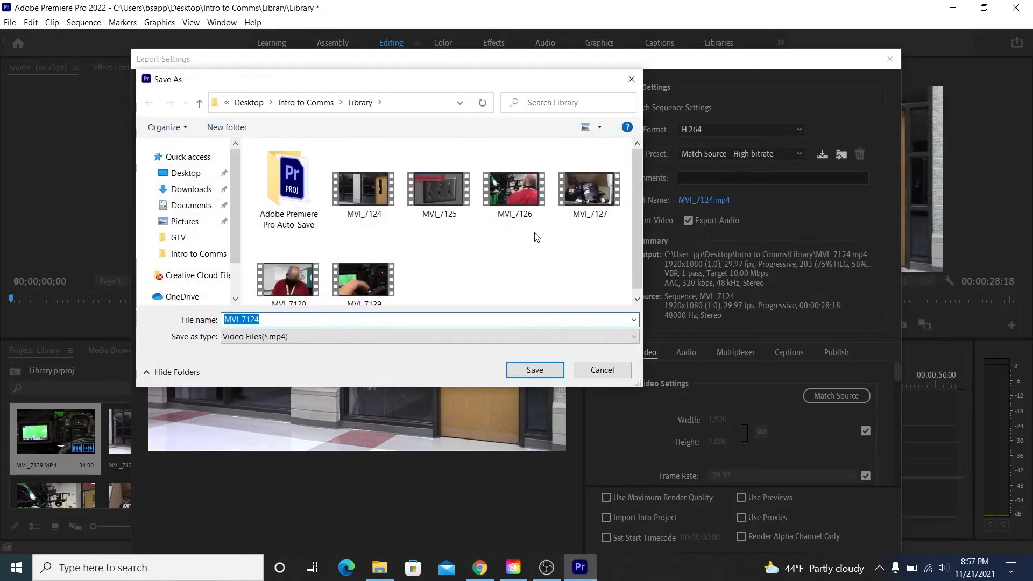
{"action": "left_click", "coordinate": [308, 323]}
{"action": "key", "text": "BackSpace"}
{"action": "key", "text": "BackSpace"}
{"action": "key", "text": "BackSpace"}
{"action": "key", "text": "BackSpace"}
{"action": "key", "text": "BackSpace"}
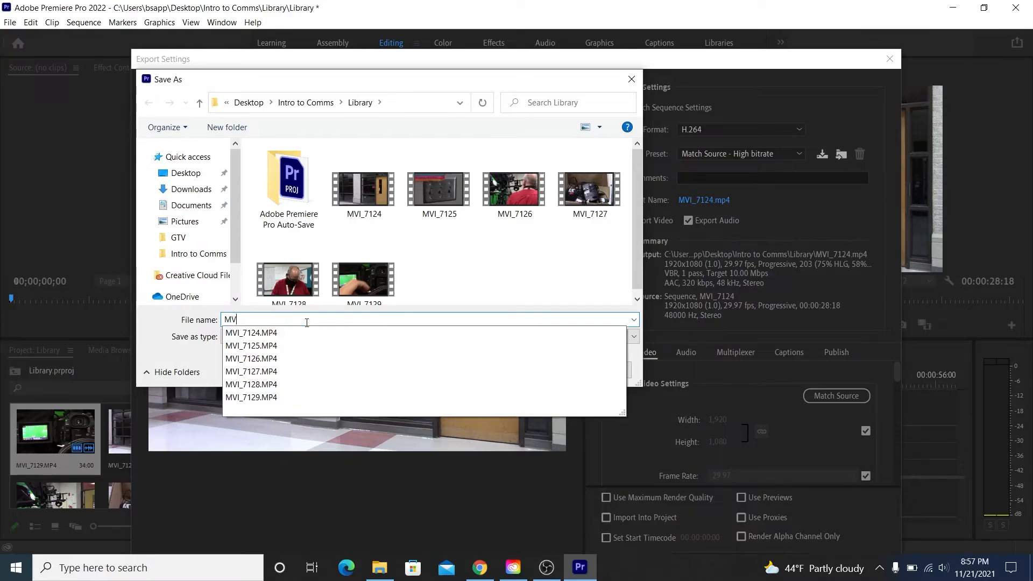
{"action": "type", "text": "Lib"}
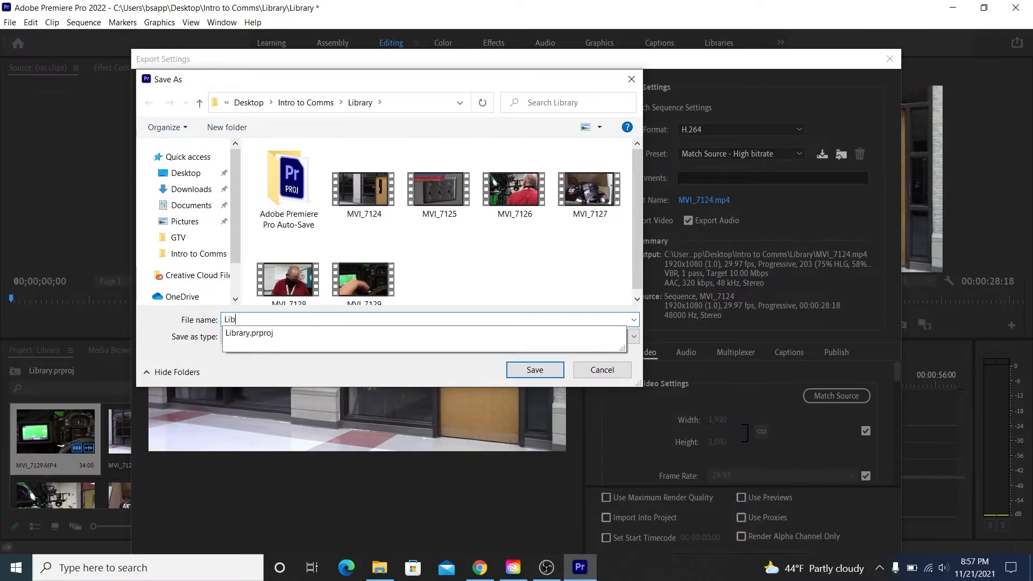
{"action": "type", "text": "rary Final Video"}
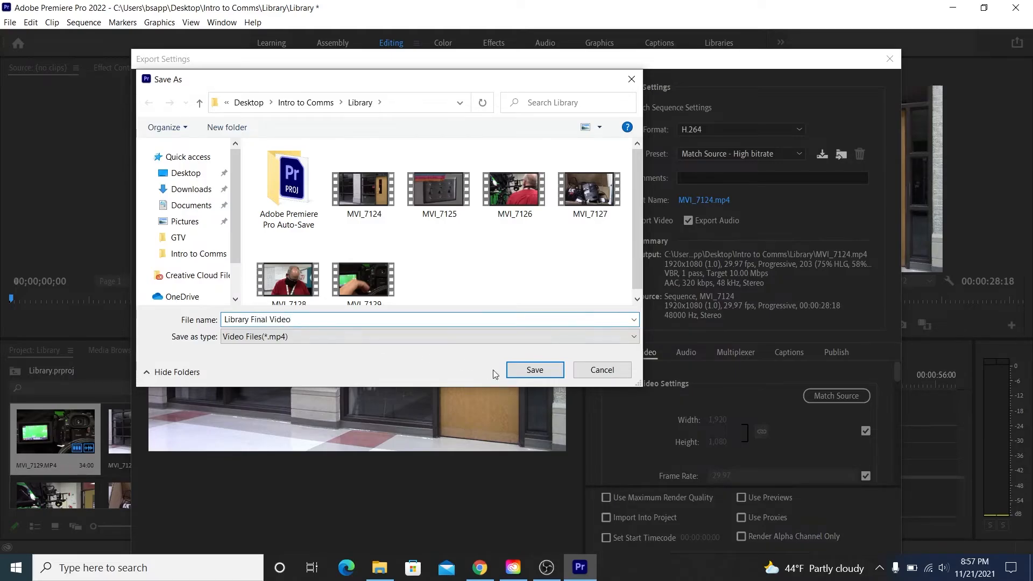
{"action": "left_click", "coordinate": [555, 372]}
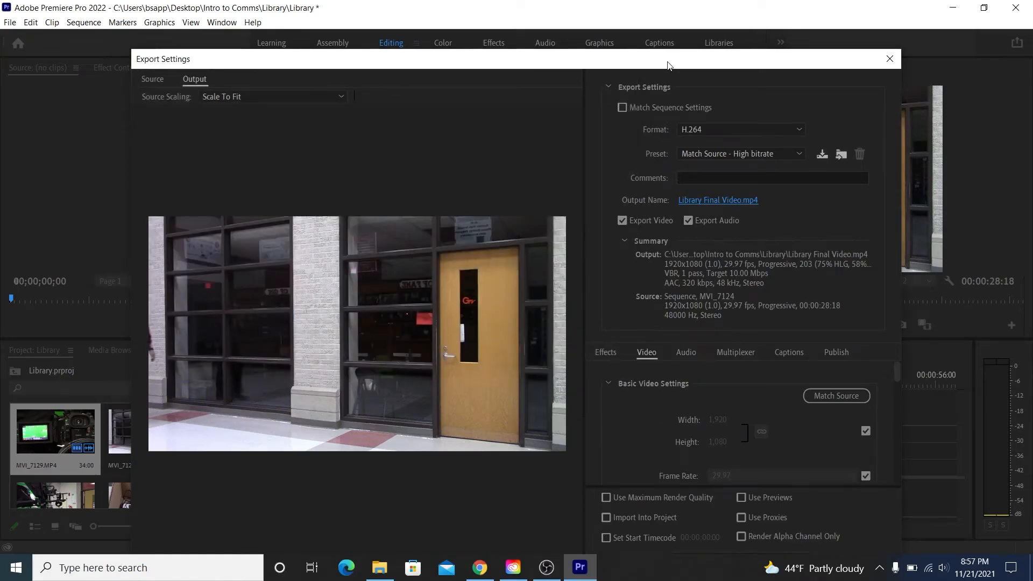
{"action": "left_click_drag", "start_coordinate": [667, 66], "coordinate": [700, 15]}
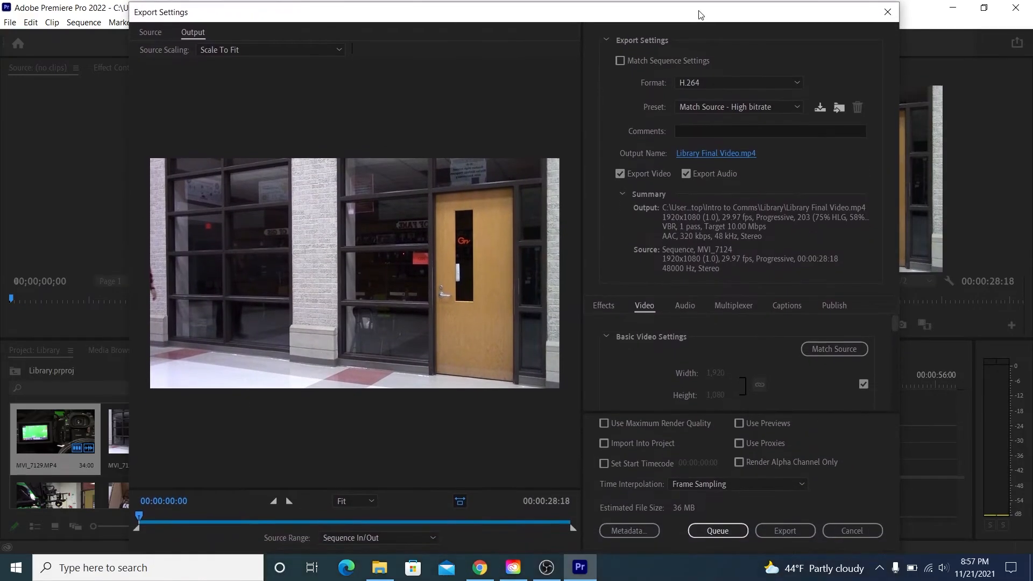
{"action": "left_click", "coordinate": [785, 531]}
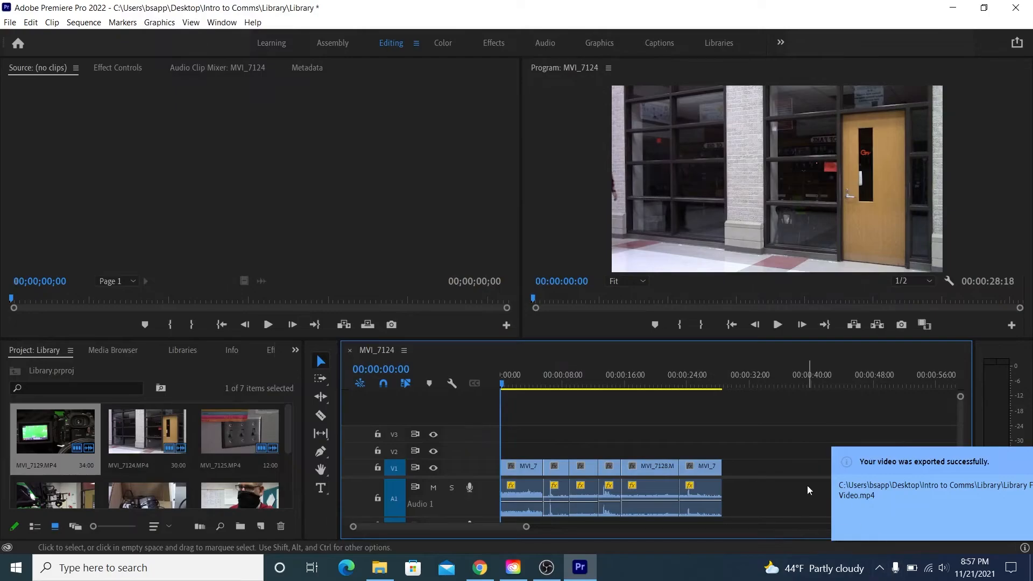
Switch to File Explorer and open the exported Library Final Video from the Library folder for playback.
{"action": "left_click", "coordinate": [375, 569]}
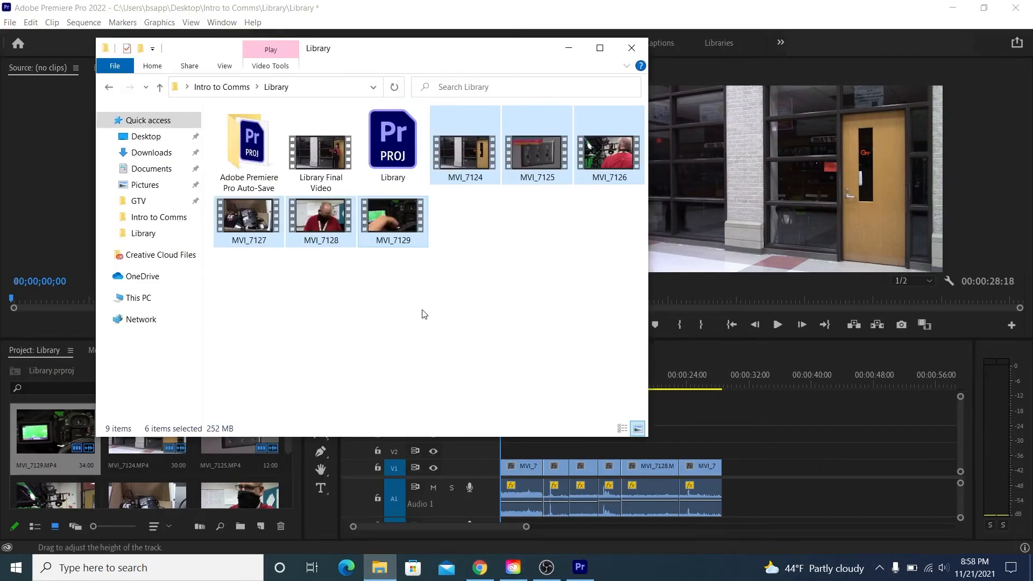
{"action": "left_click", "coordinate": [315, 154]}
{"action": "double_click", "coordinate": [315, 154]}
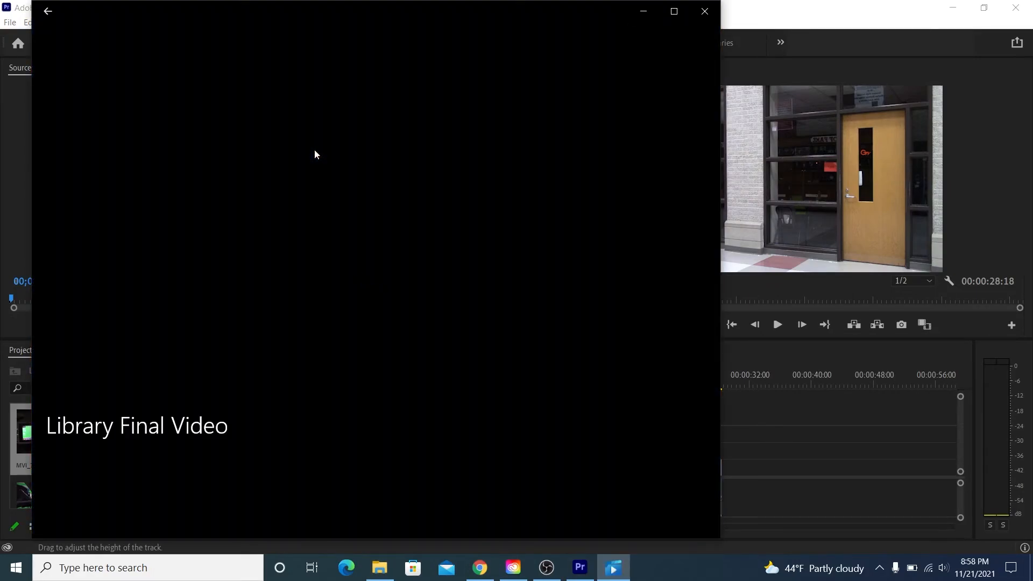